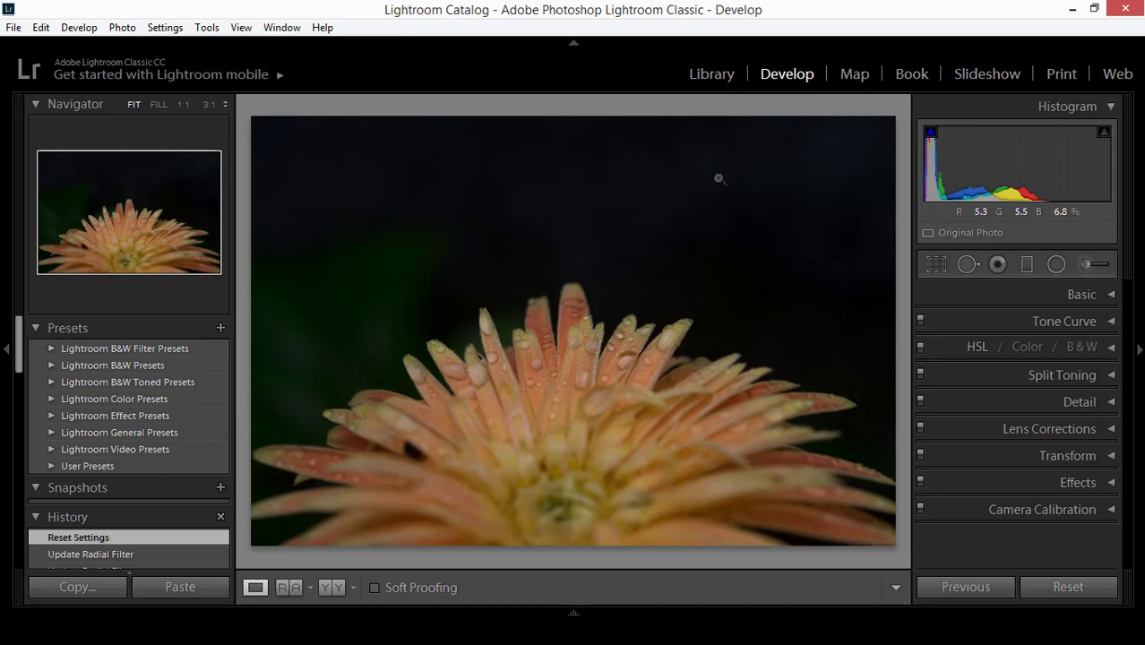
Start a photo import in the Library and choose New folder on the user's C: drive Desktop as the source.
click(714, 75)
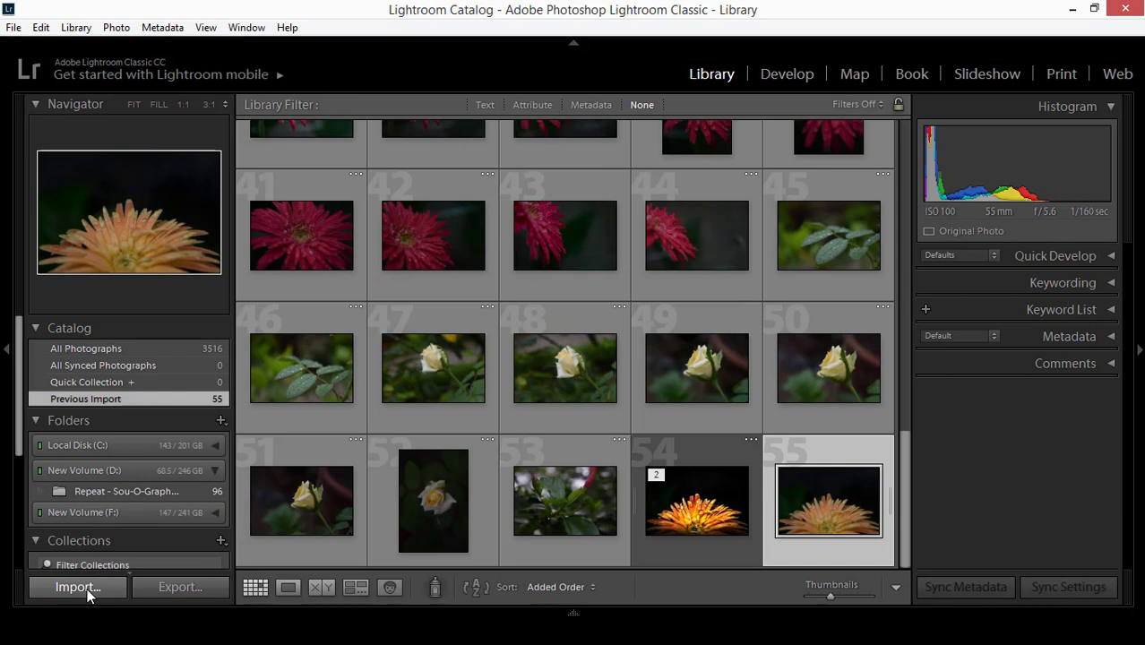
click(87, 594)
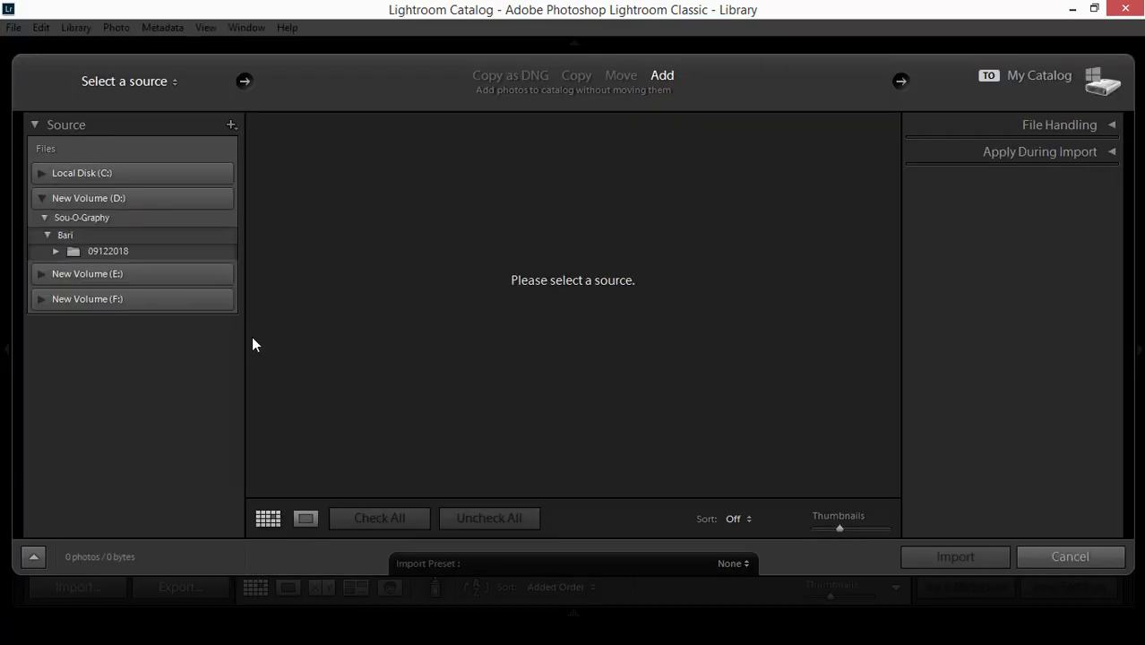
click(44, 216)
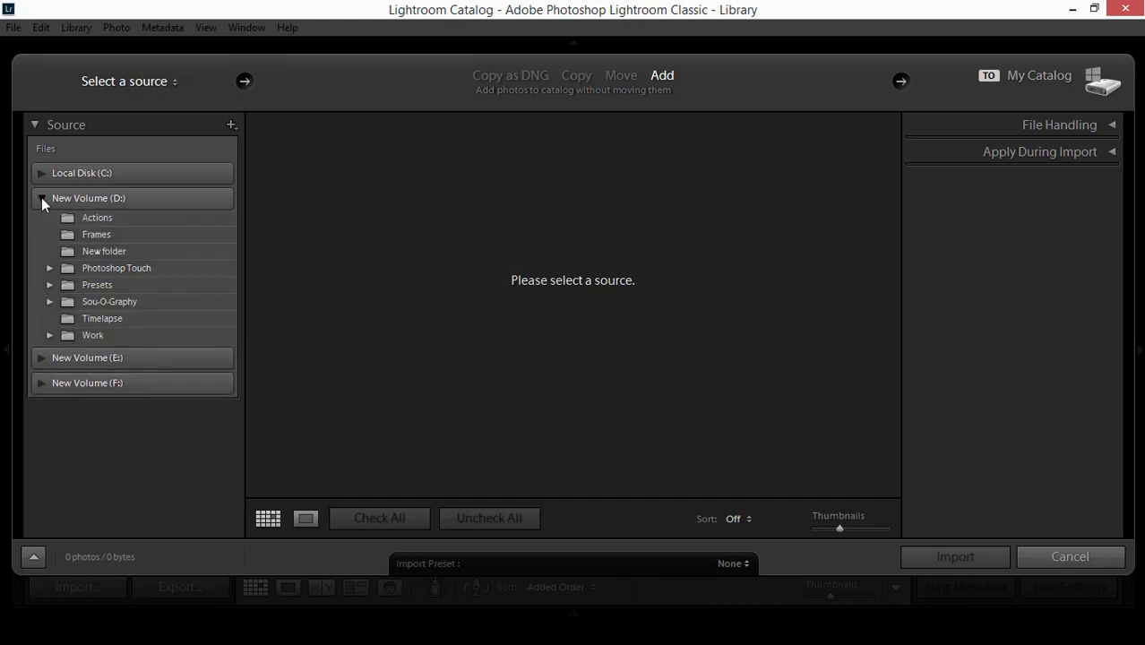
click(41, 198)
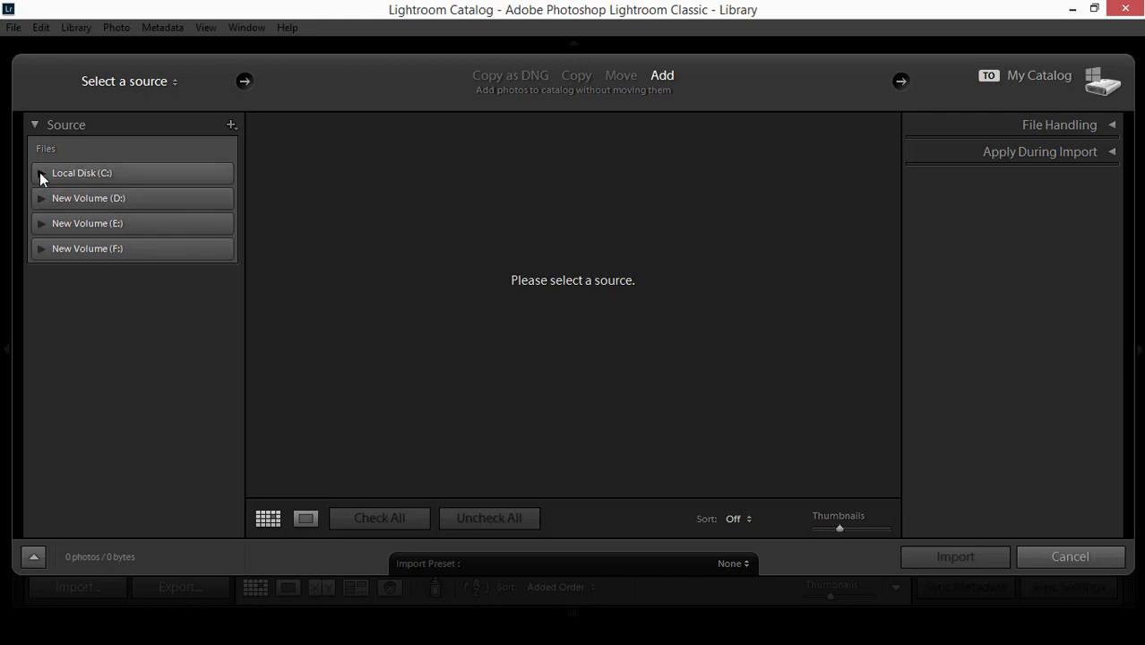
click(40, 172)
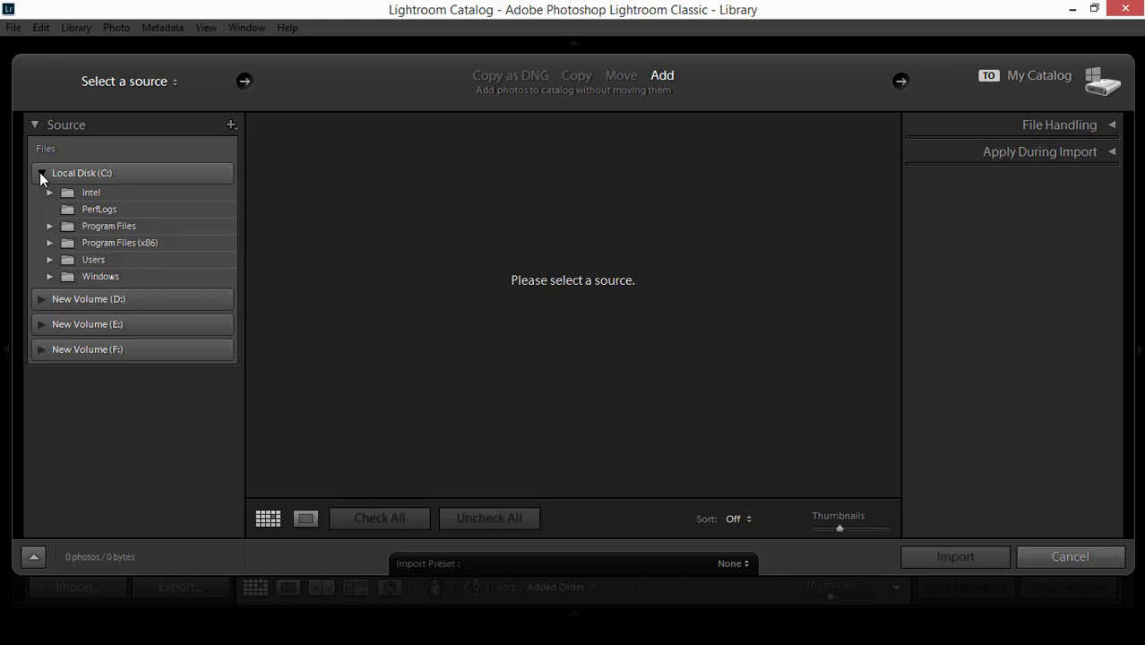
click(50, 260)
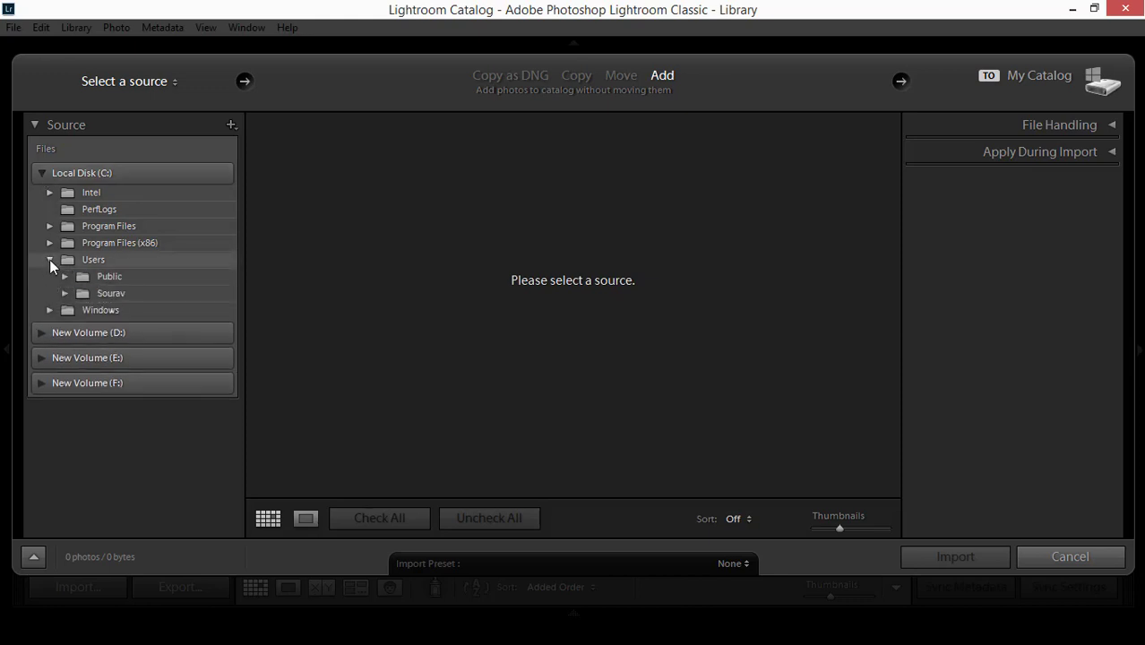
click(65, 293)
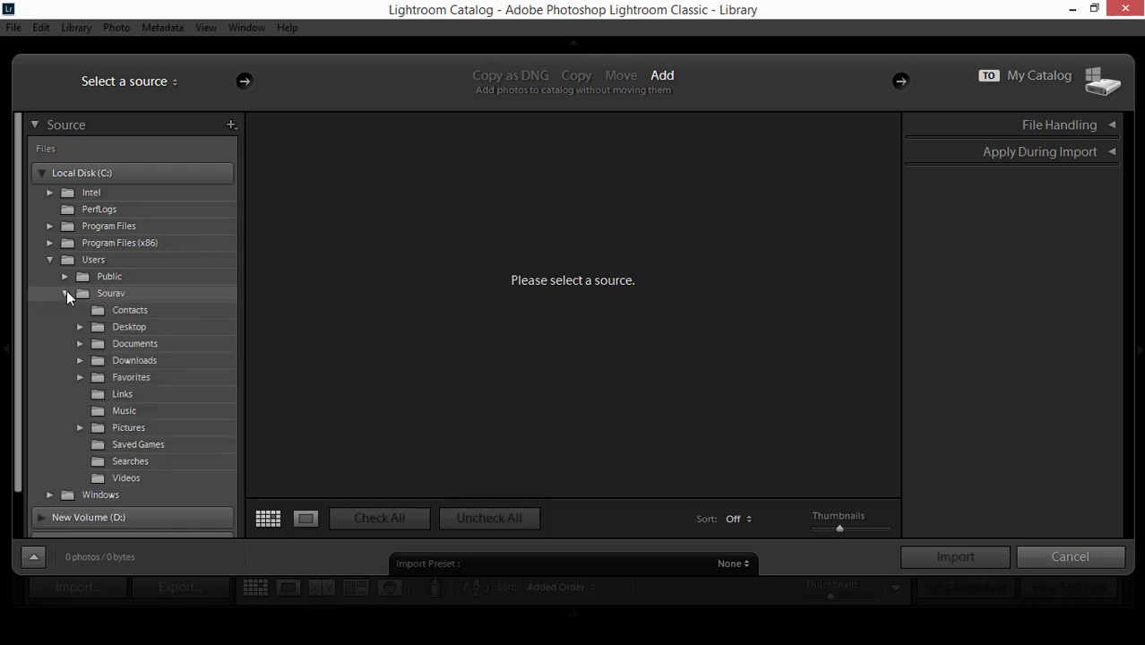
click(79, 327)
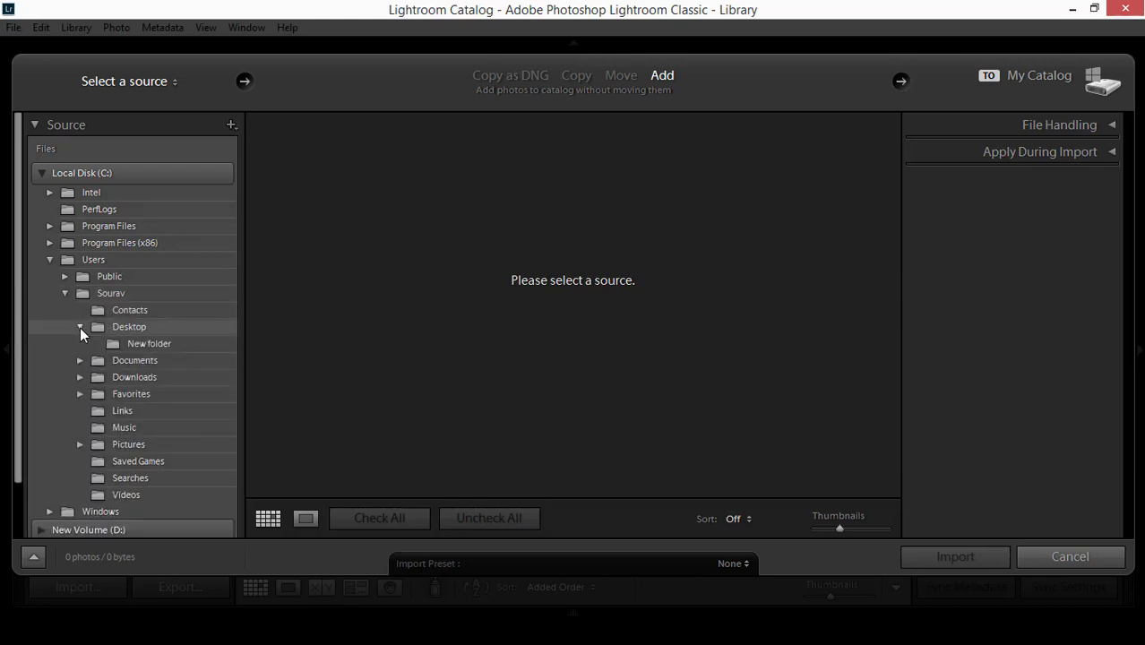
click(135, 344)
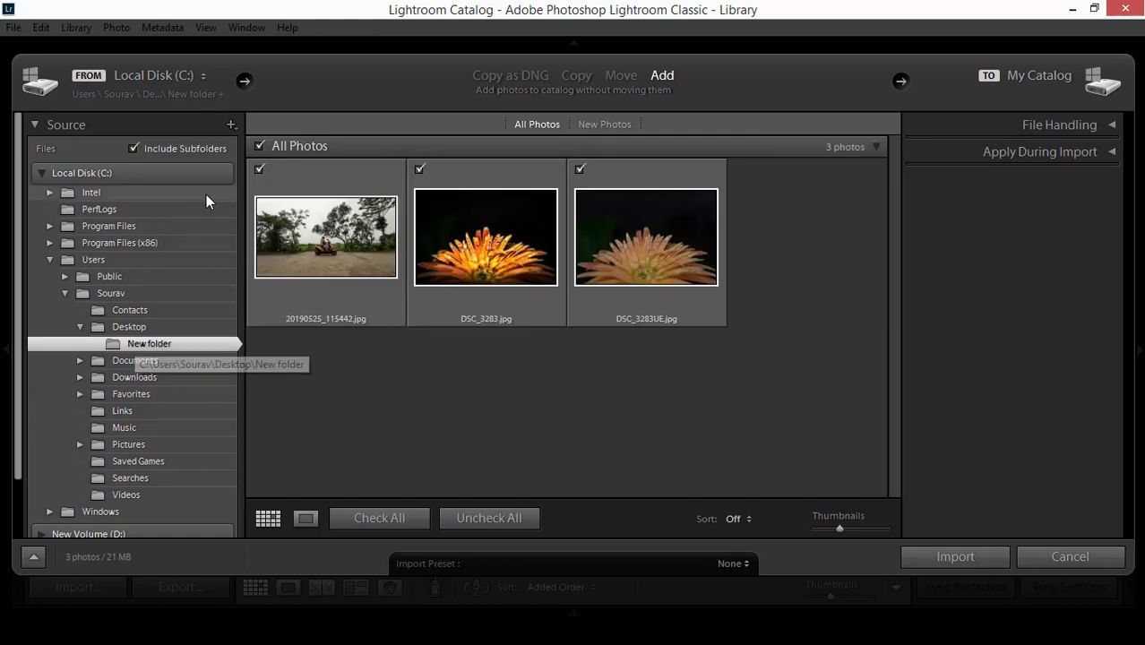
Exclude 20190525_115442.jpg and DSC_3283.jpg from the selection and import only DSC_3283UE.jpg.
click(259, 169)
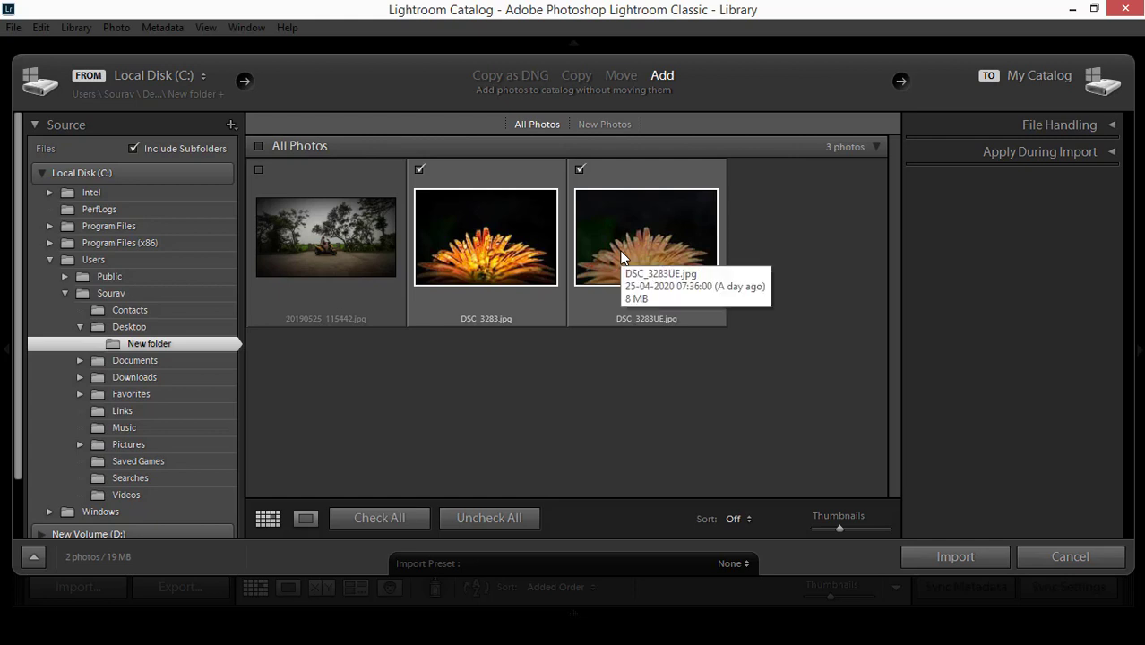
click(419, 167)
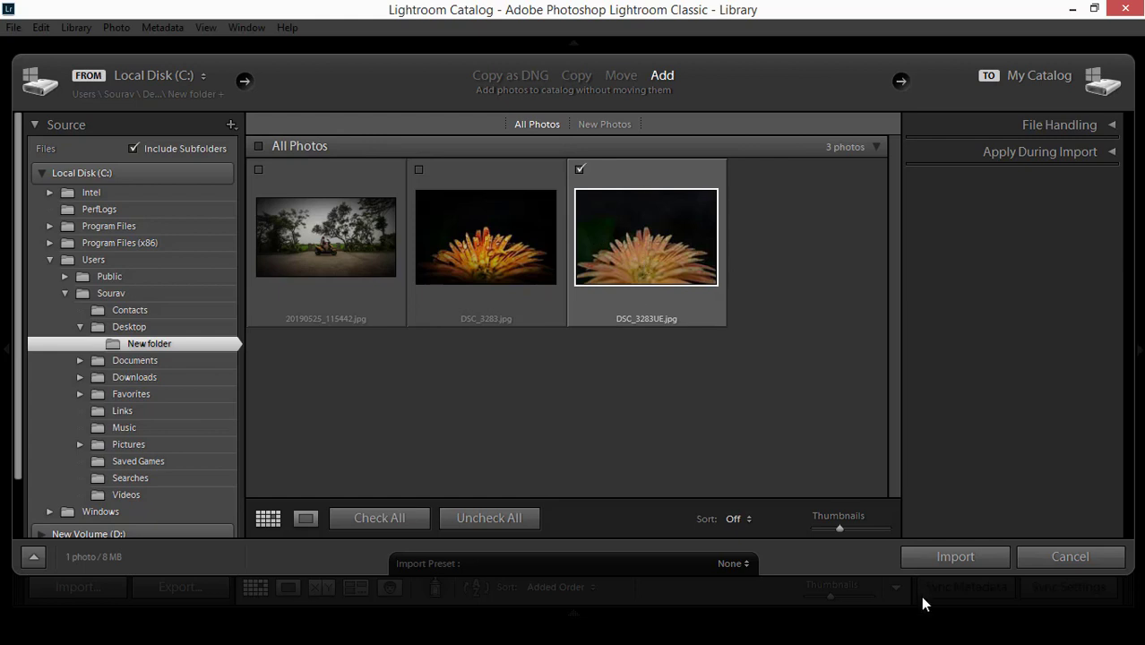
click(579, 168)
click(579, 169)
click(950, 556)
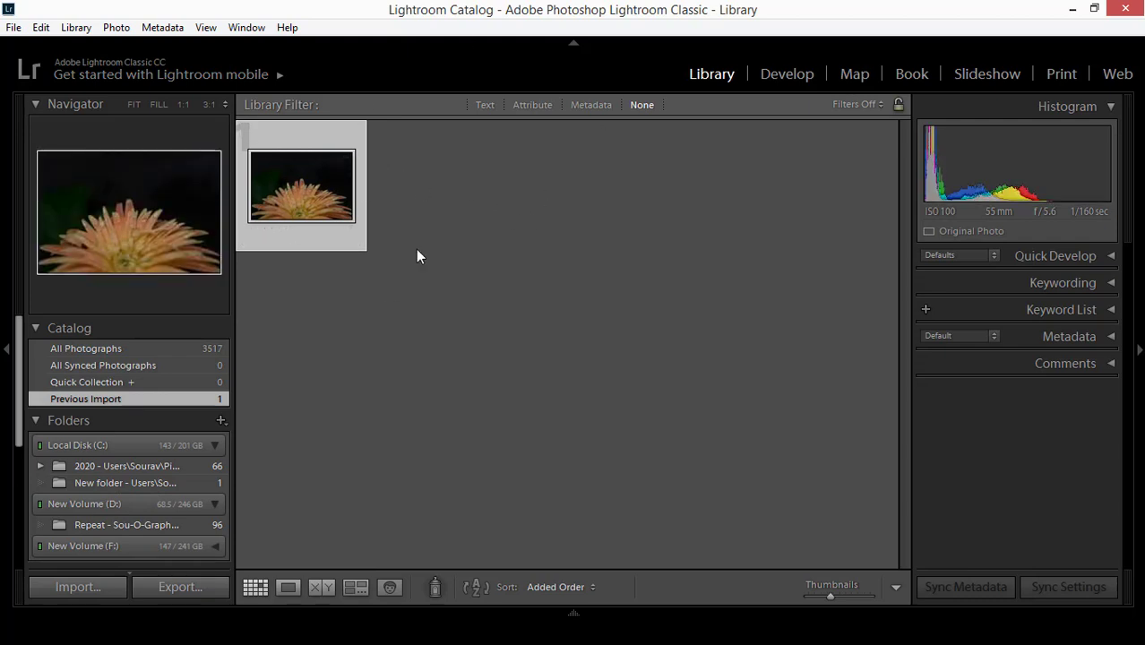
Select the imported flower photo and open it in the Develop module.
click(442, 304)
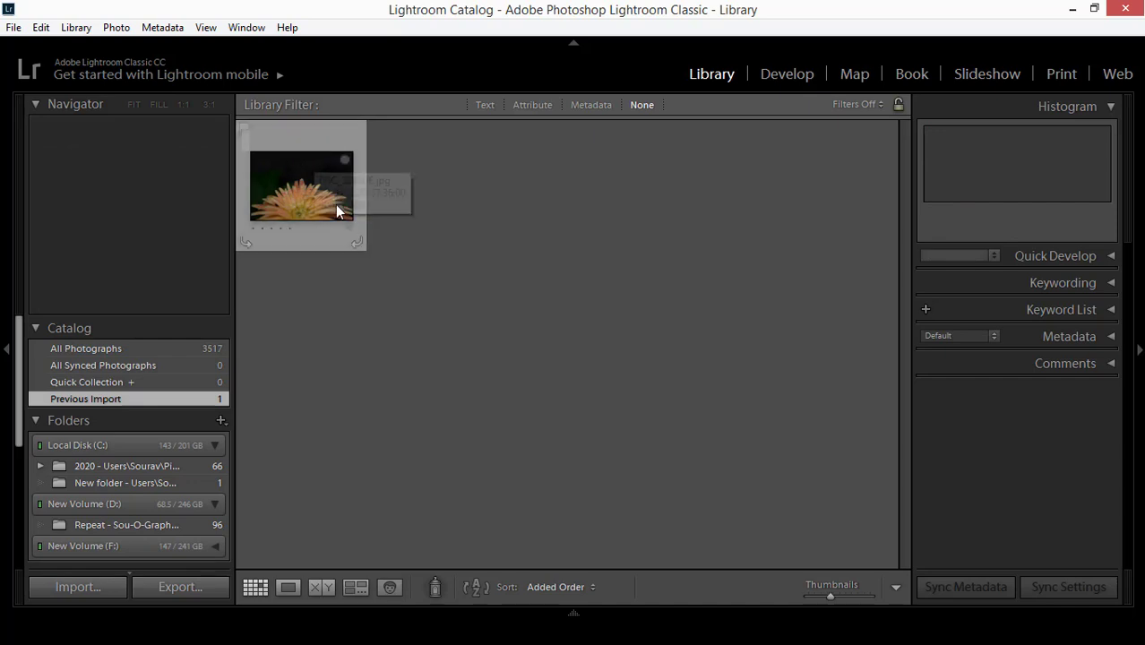
click(310, 197)
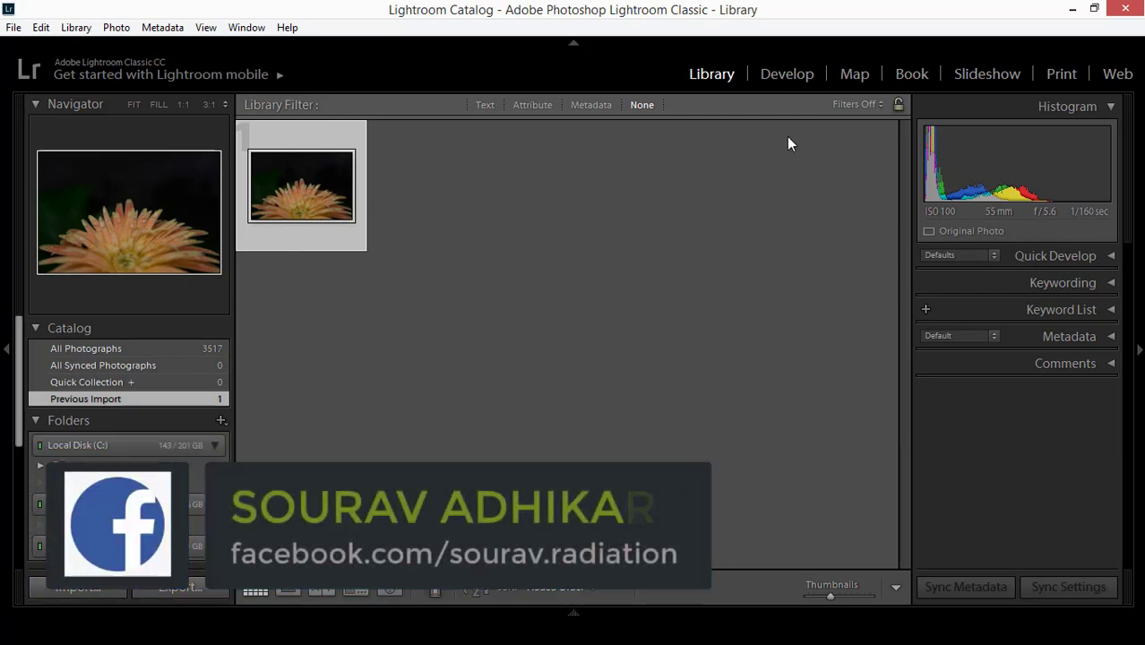
click(784, 73)
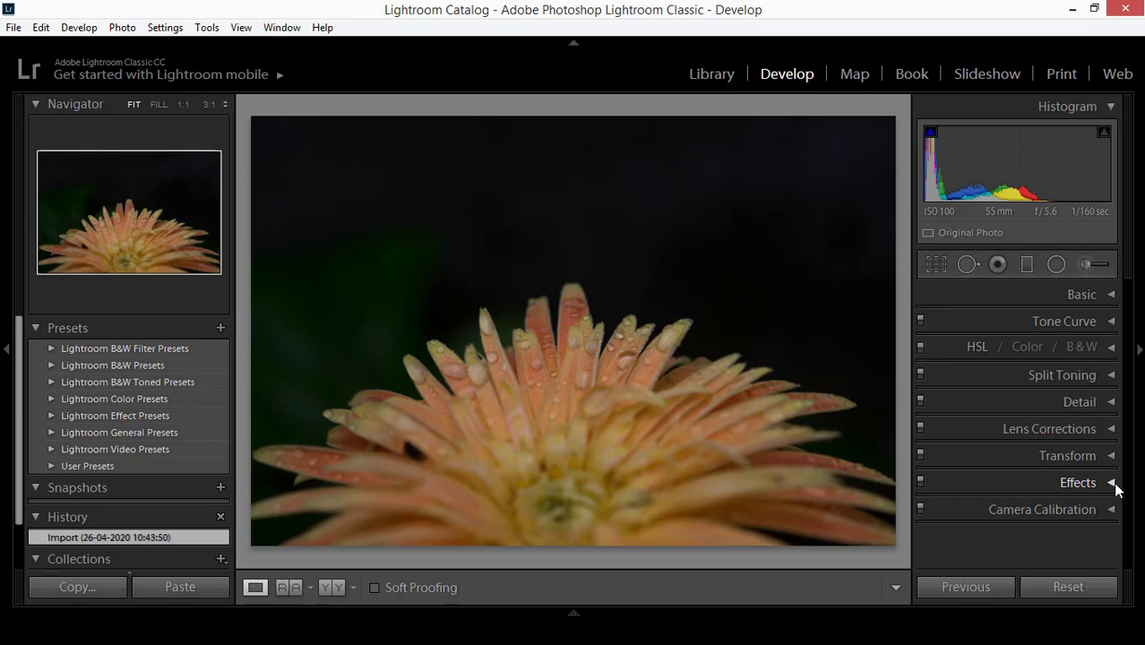
Turn on Remove Chromatic Aberration and Enable Profile Corrections in the photo's lens corrections.
click(1113, 429)
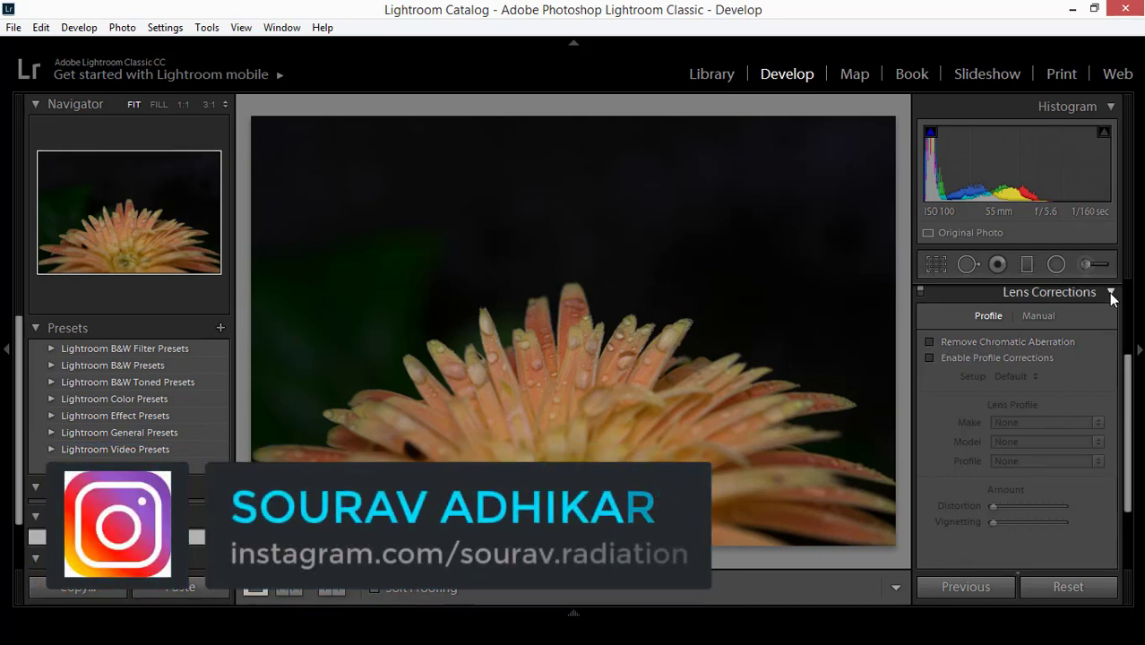
click(929, 343)
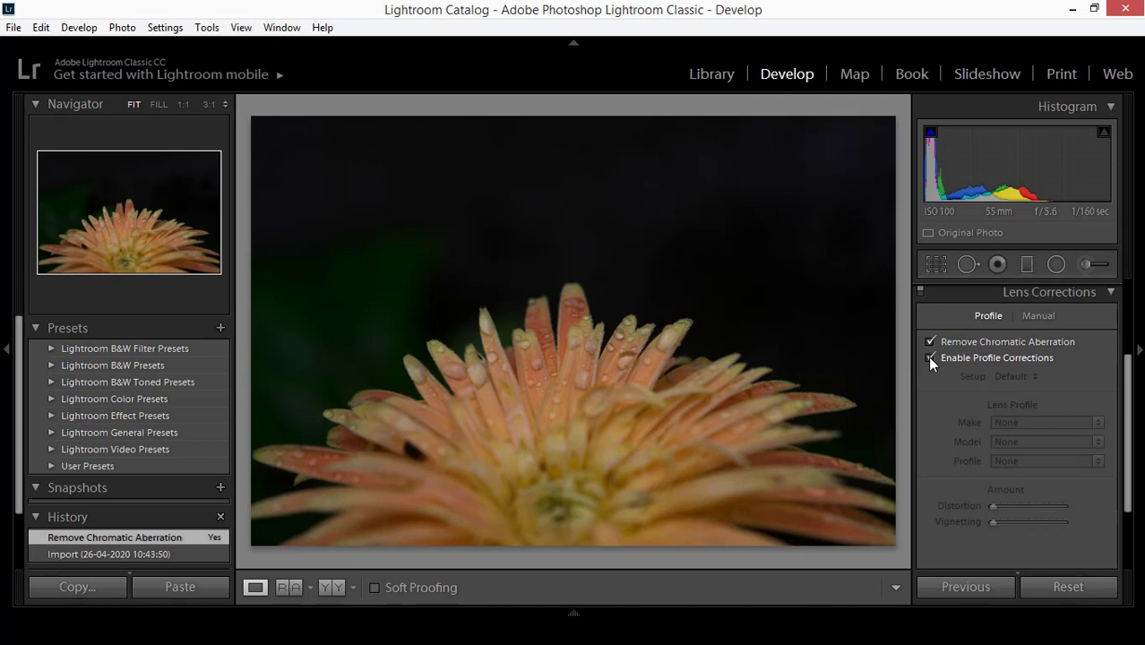
click(930, 359)
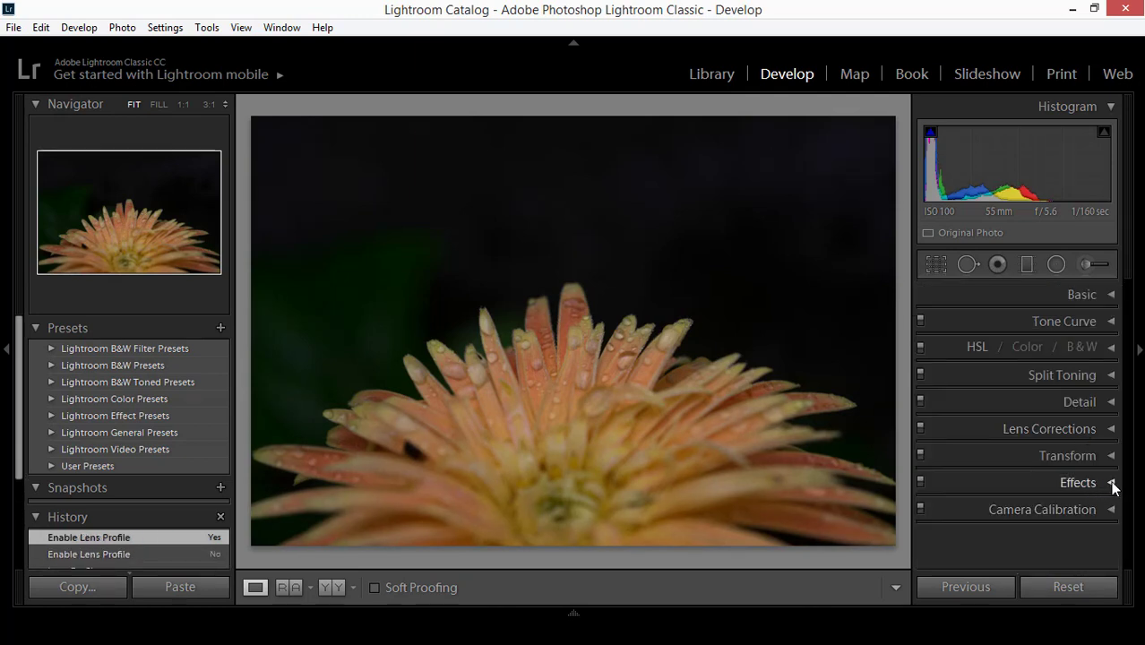
Apply a post-crop vignette amount of -48 and a Dehaze amount of +40 to the photo.
click(1112, 484)
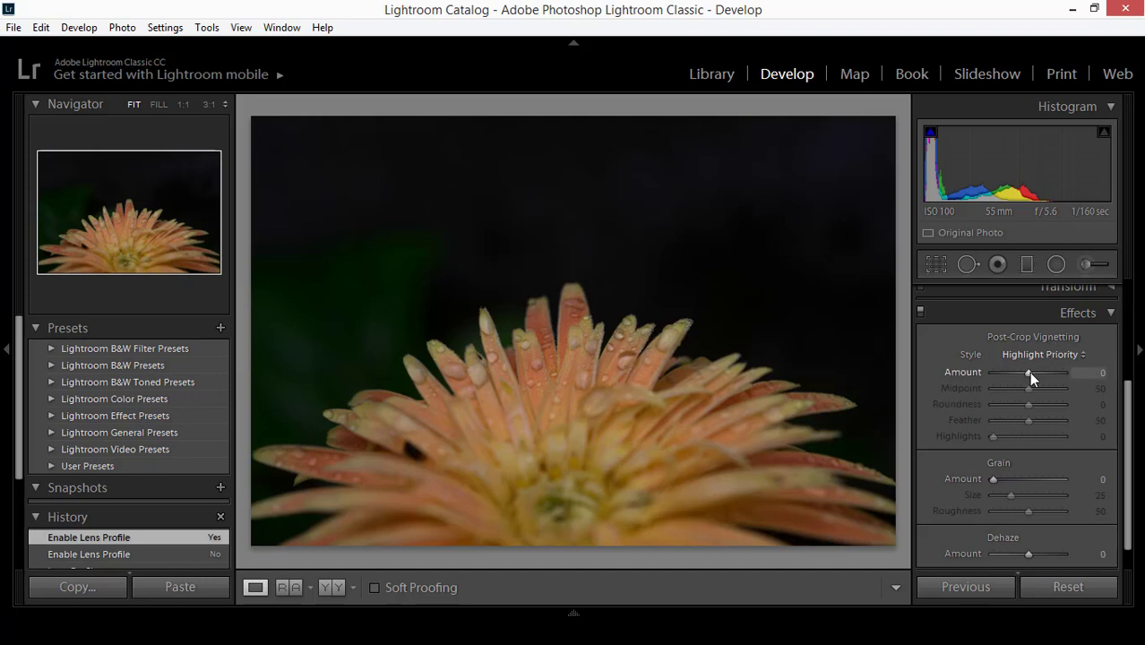
drag(1028, 372, 1013, 377)
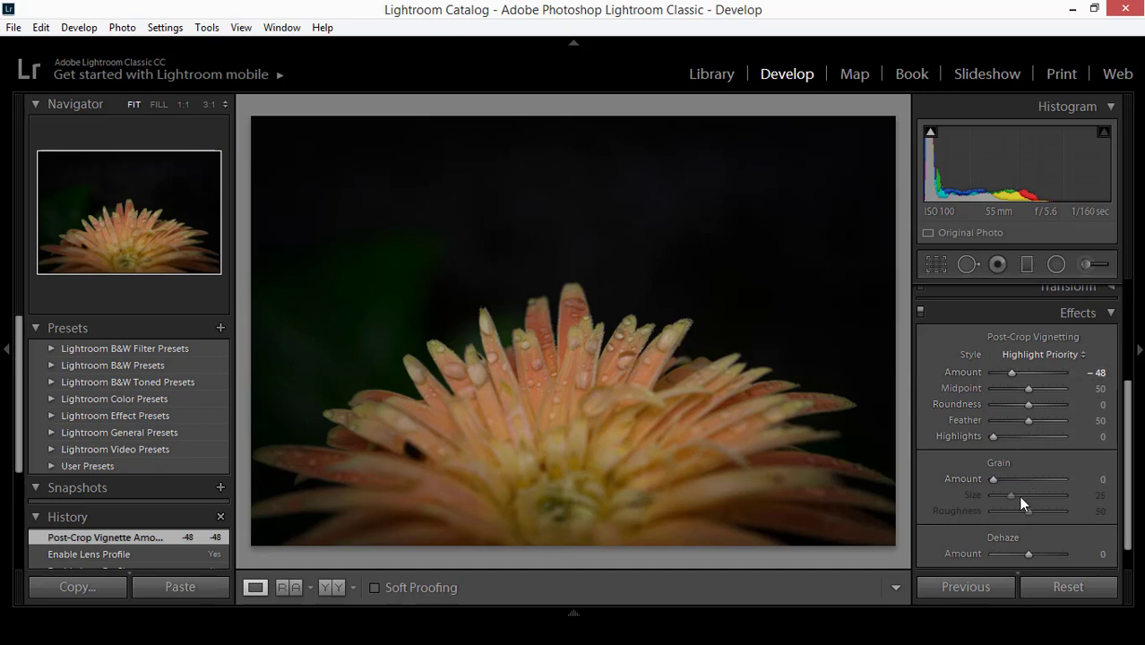
drag(1129, 438, 1129, 455)
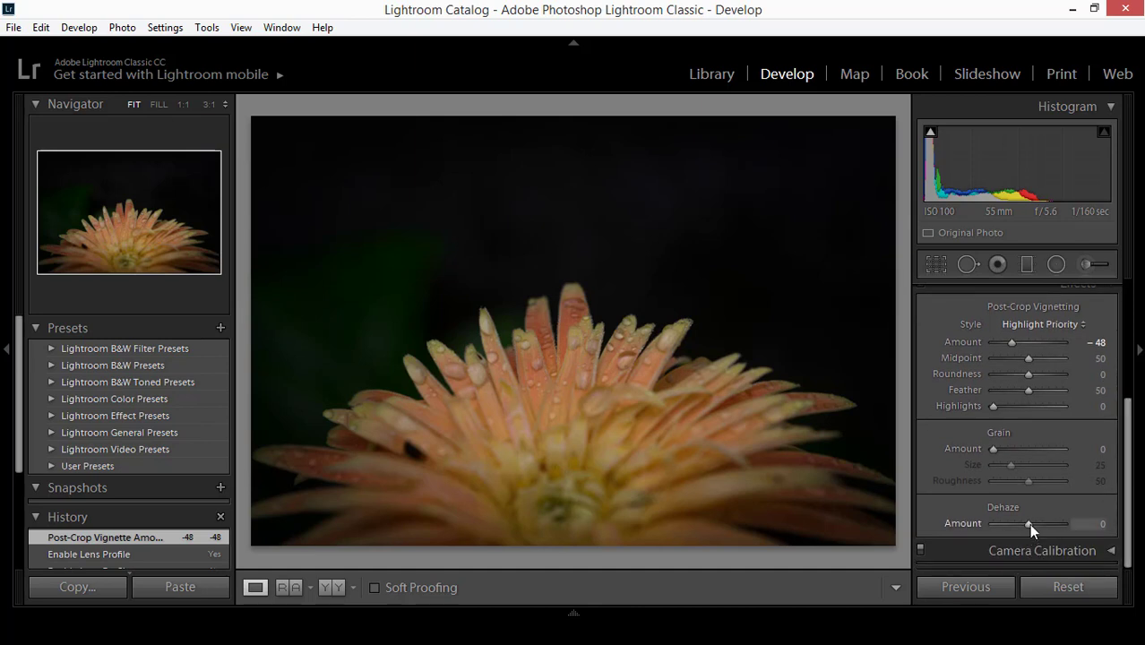
drag(1029, 523, 1043, 524)
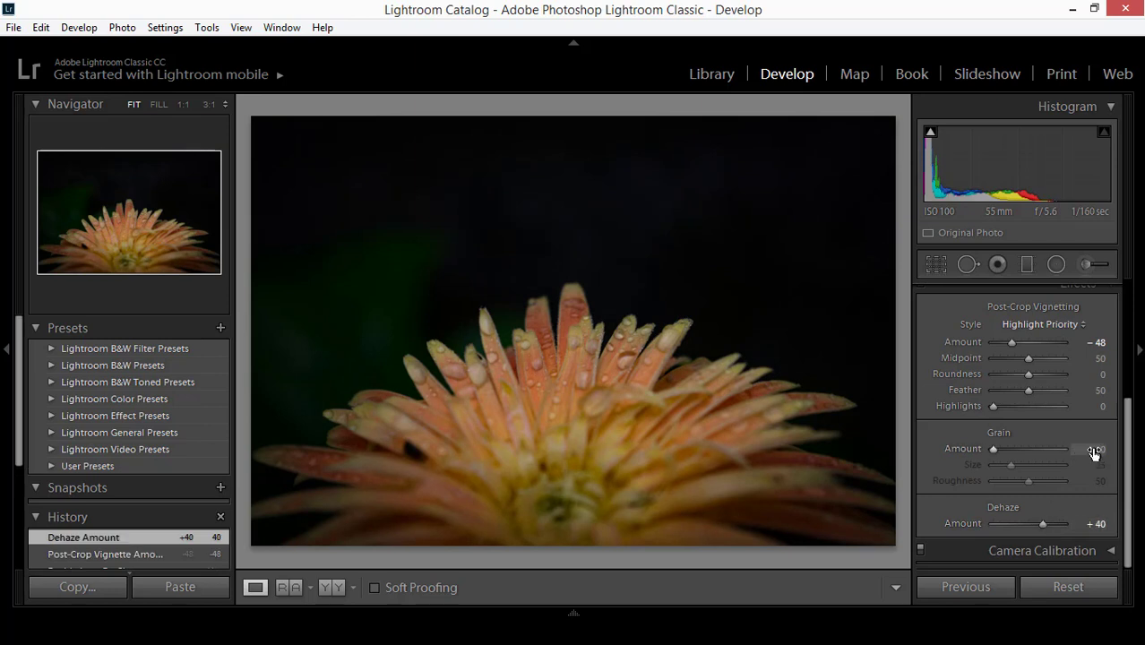
drag(1130, 448, 1129, 391)
click(1111, 376)
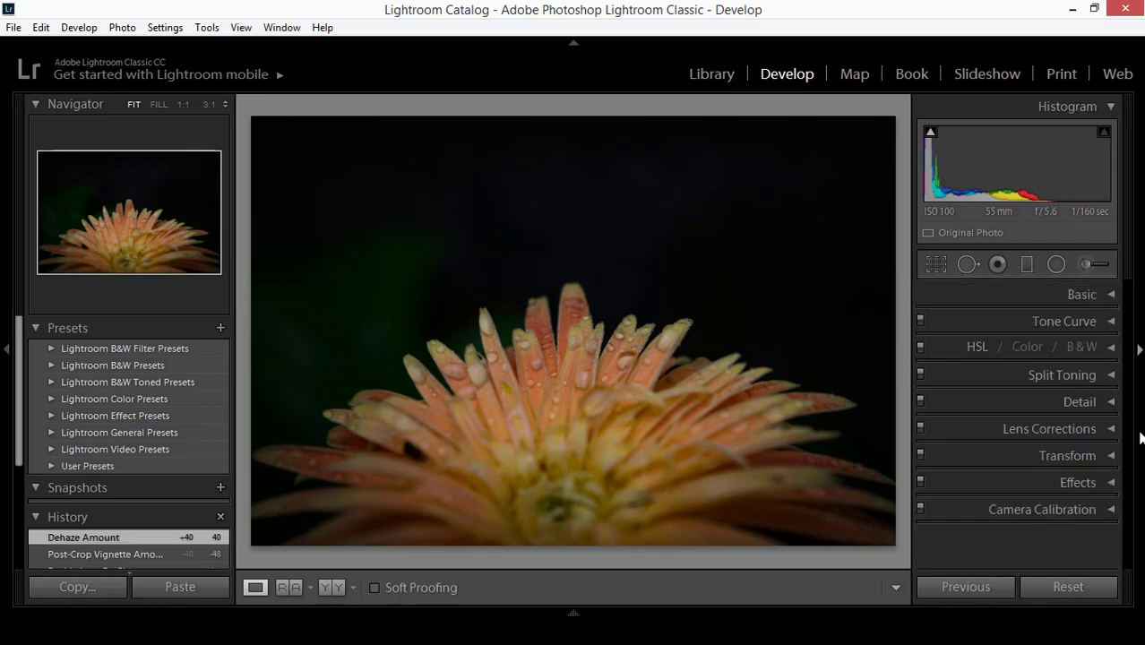
Set the basic tone to Highlights -36, Shadows -36, Whites +43 and Blacks -38.
click(1112, 294)
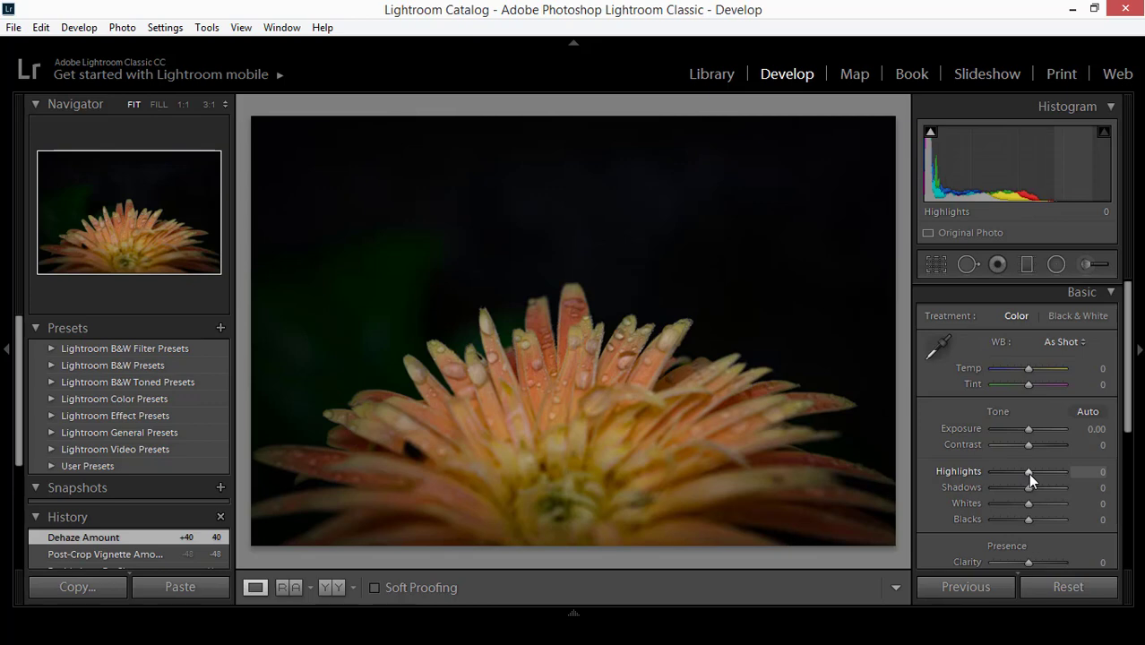
mouse_move(1028, 473)
mouse_down()
mouse_move(1005, 472)
mouse_move(1051, 475)
mouse_move(1013, 473)
mouse_up()
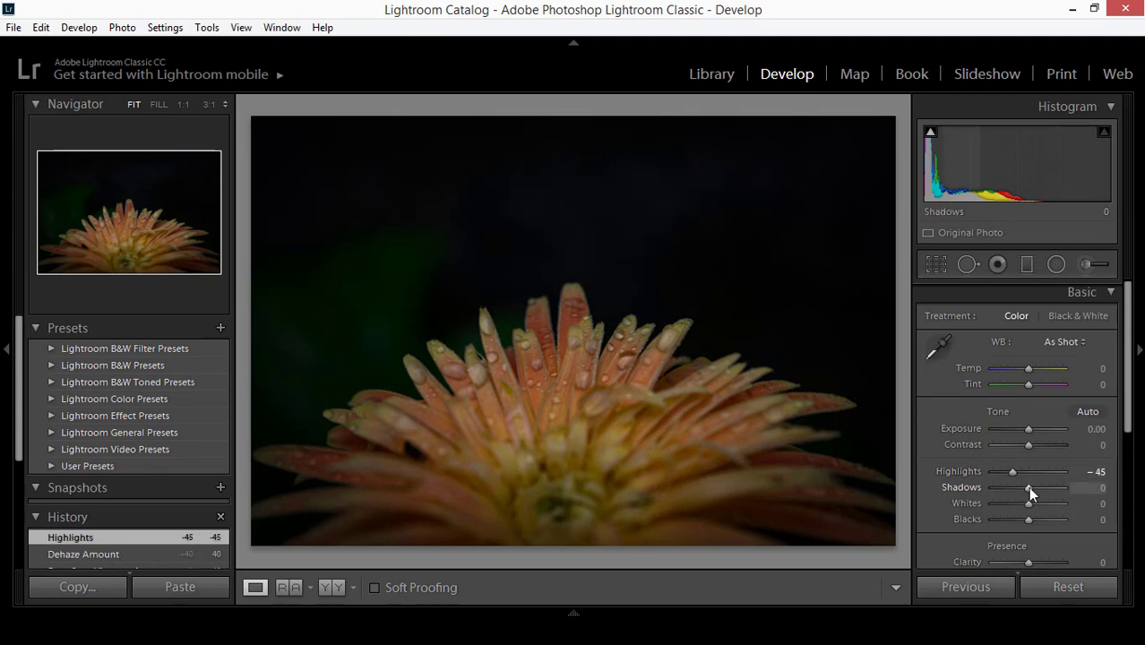
mouse_move(1027, 486)
mouse_down()
mouse_move(1050, 491)
mouse_move(1015, 492)
mouse_move(1015, 476)
mouse_up()
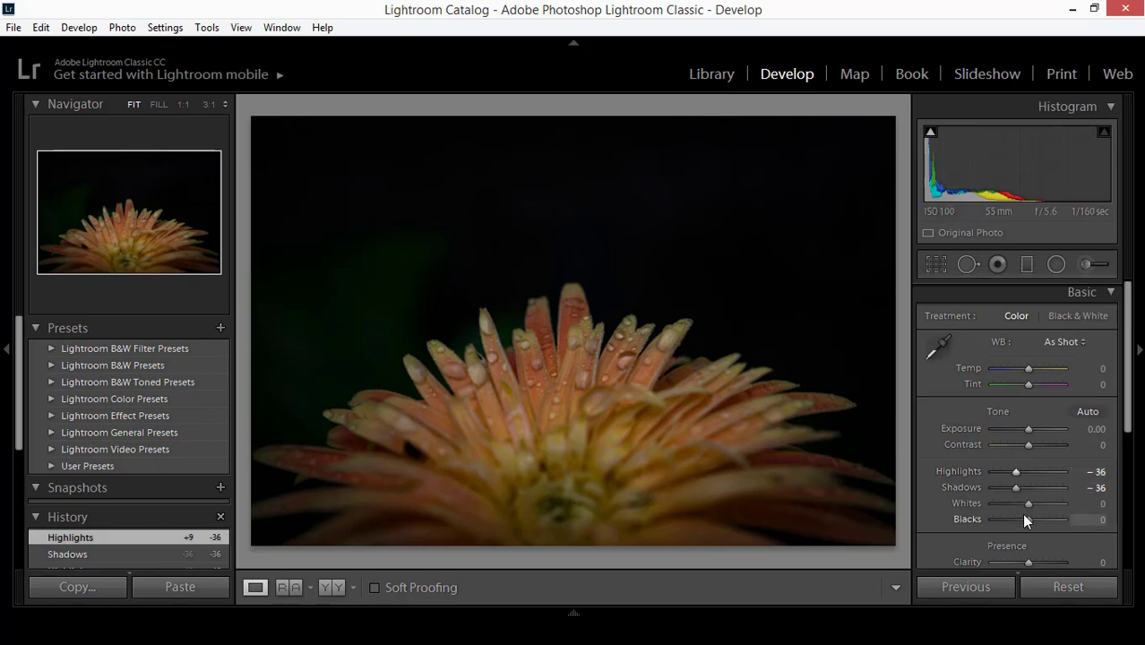
drag(1028, 504, 1045, 512)
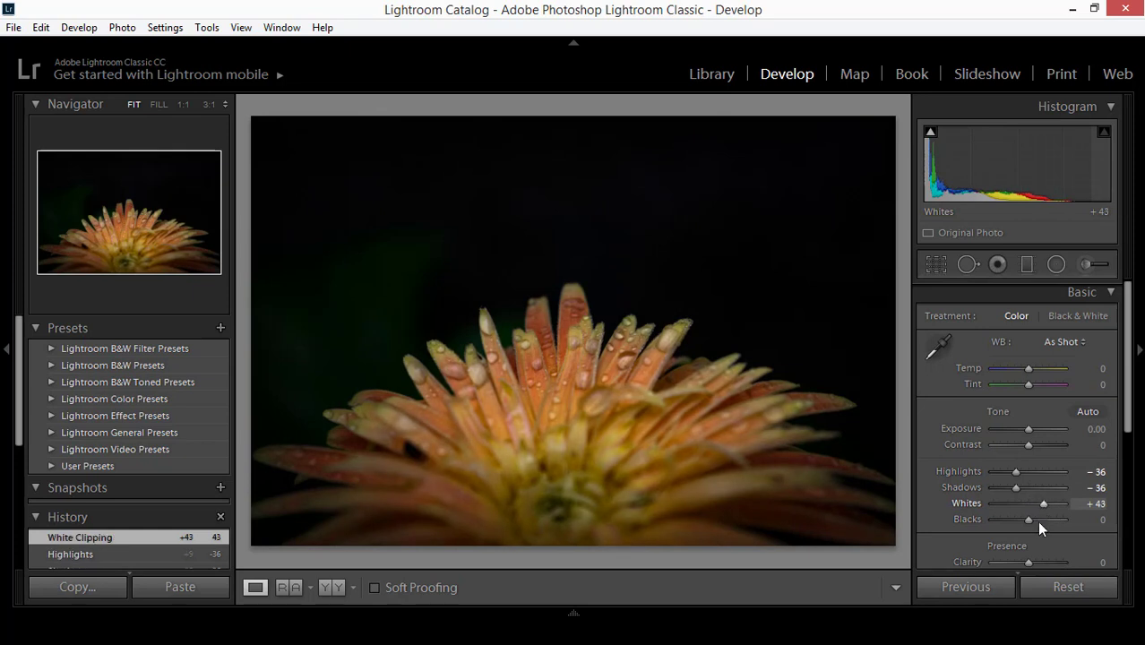
drag(1028, 521, 1015, 522)
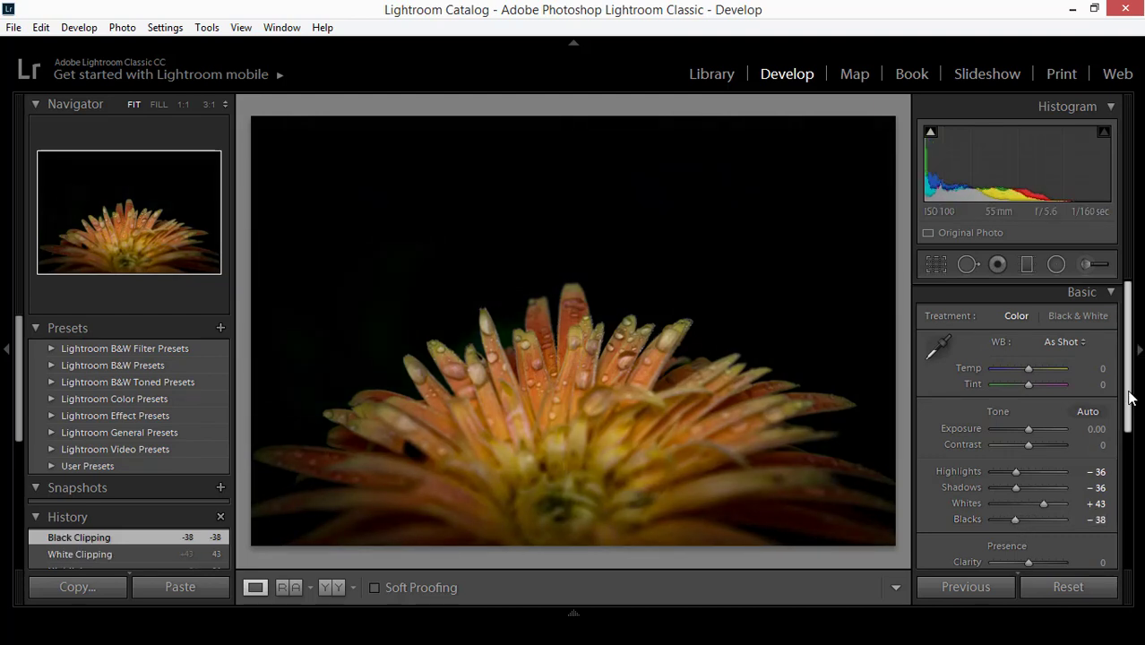
Set the photo's Vibrance to +15 in the basic adjustments.
drag(1126, 390, 1126, 449)
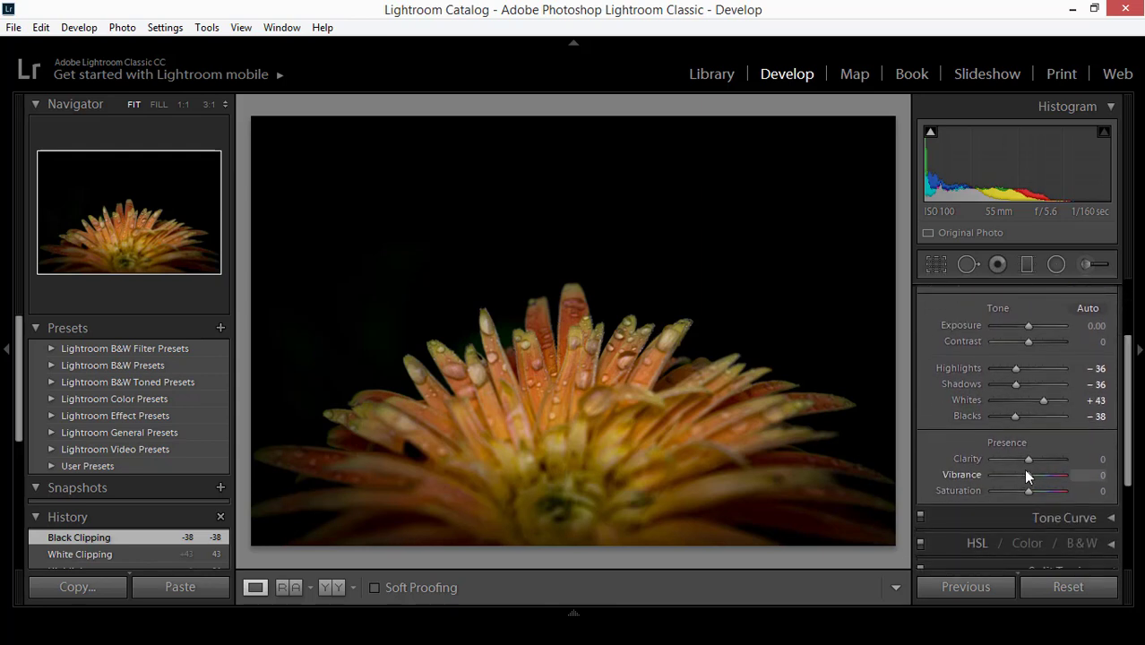
drag(1128, 408, 1128, 421)
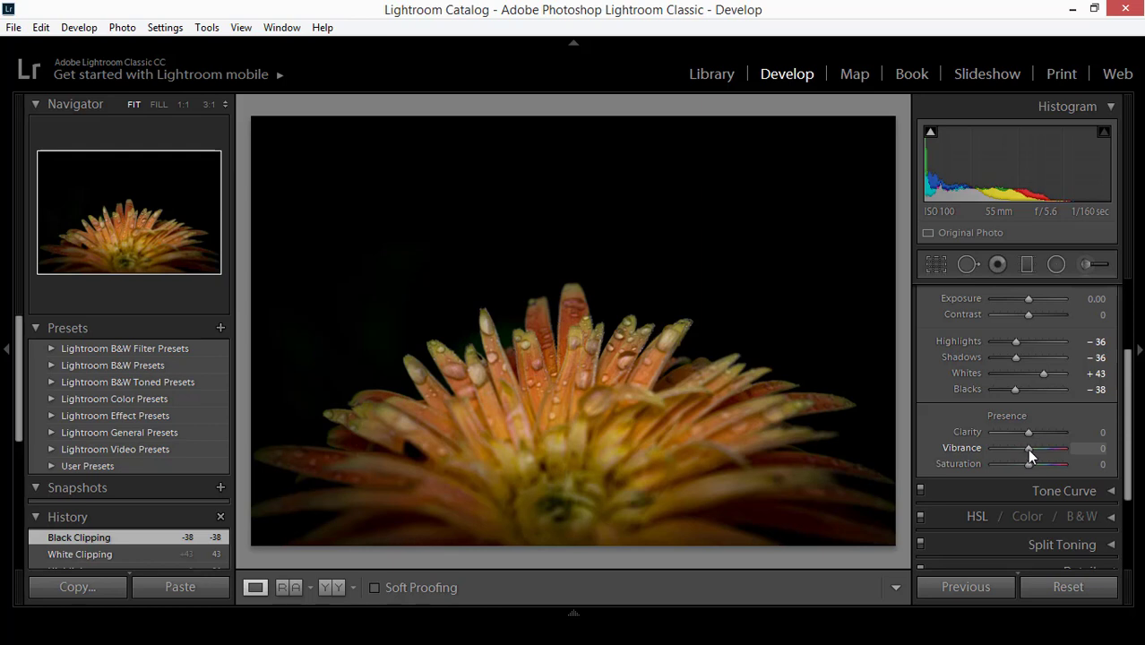
drag(1027, 449, 1030, 450)
drag(1032, 452, 1030, 451)
click(1099, 453)
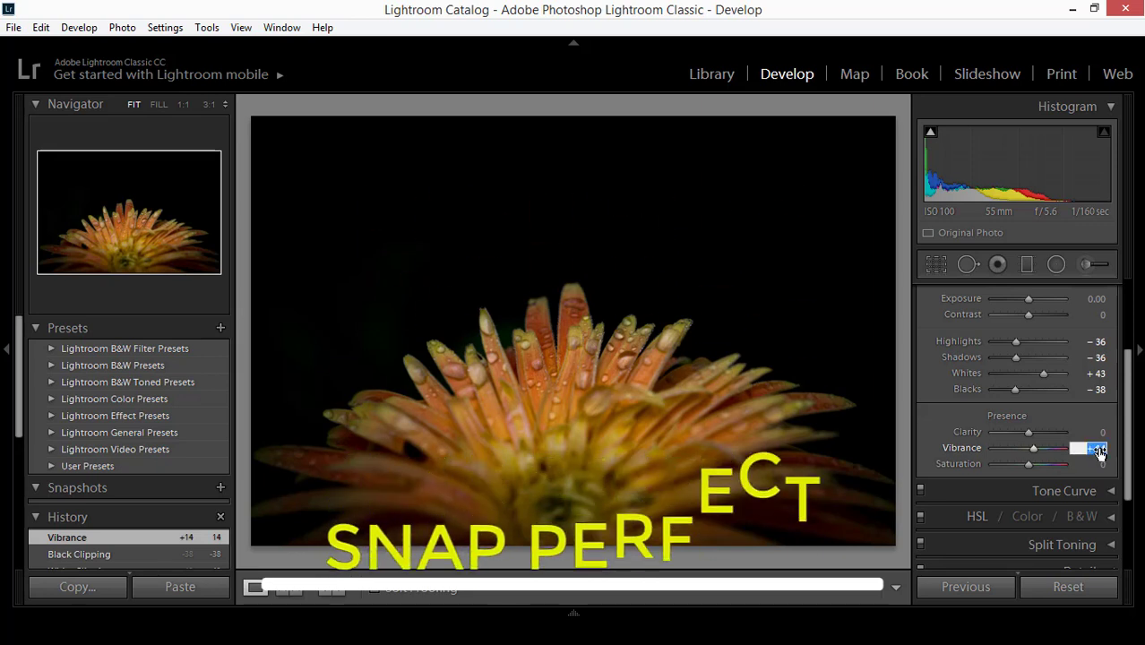
text(15)
key(Return)
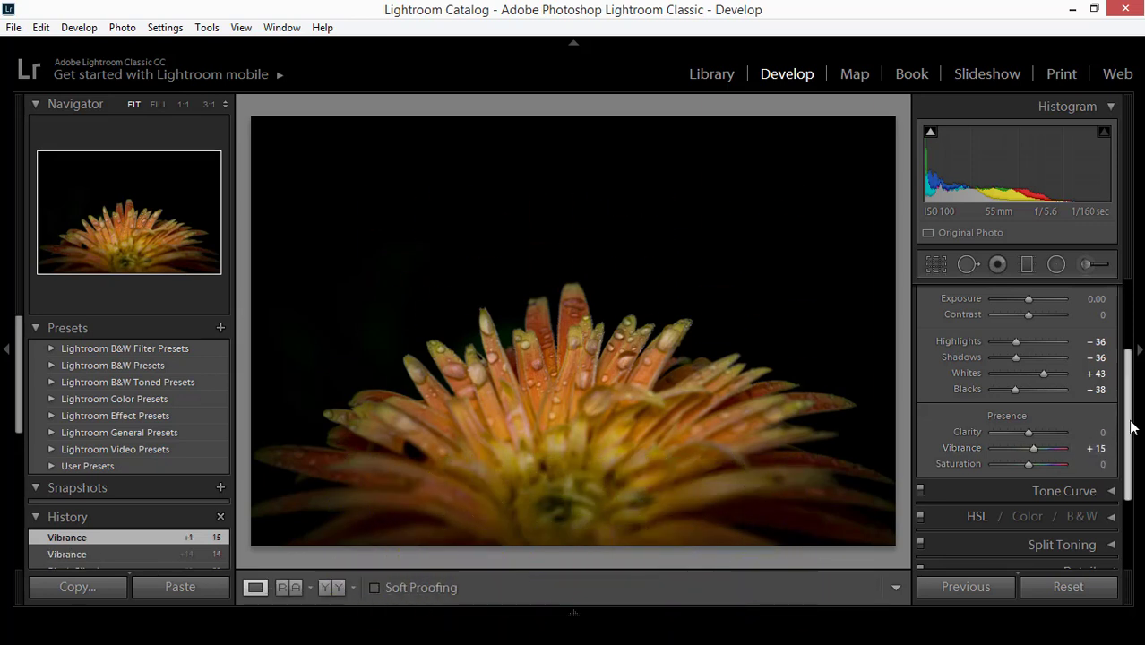
drag(1131, 428, 1134, 353)
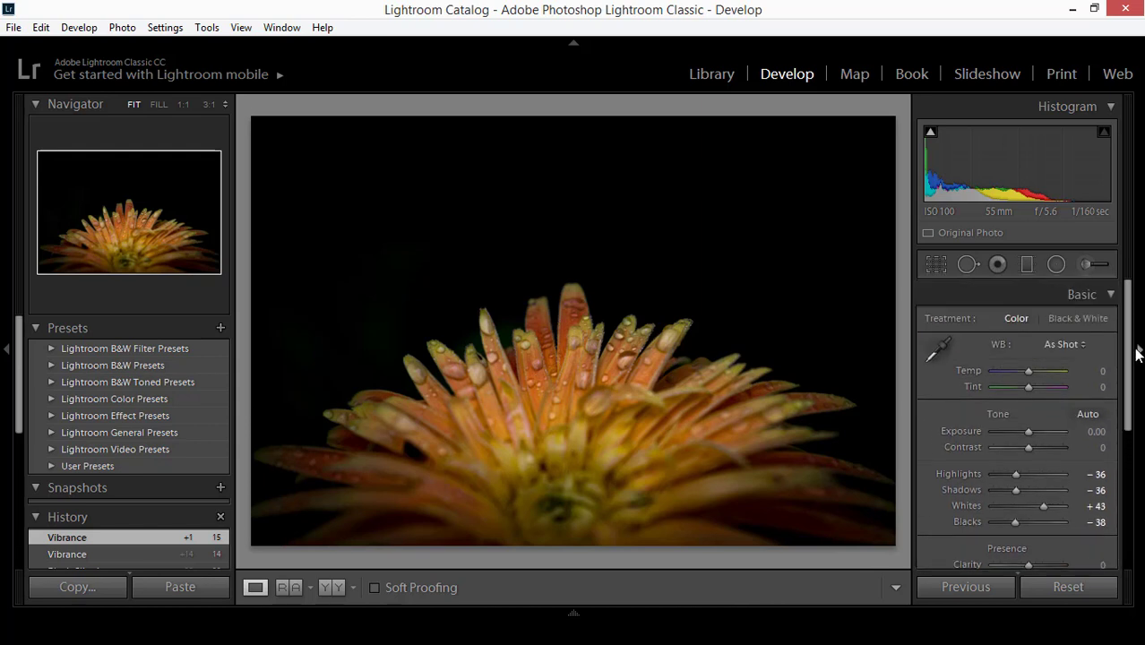
click(1112, 296)
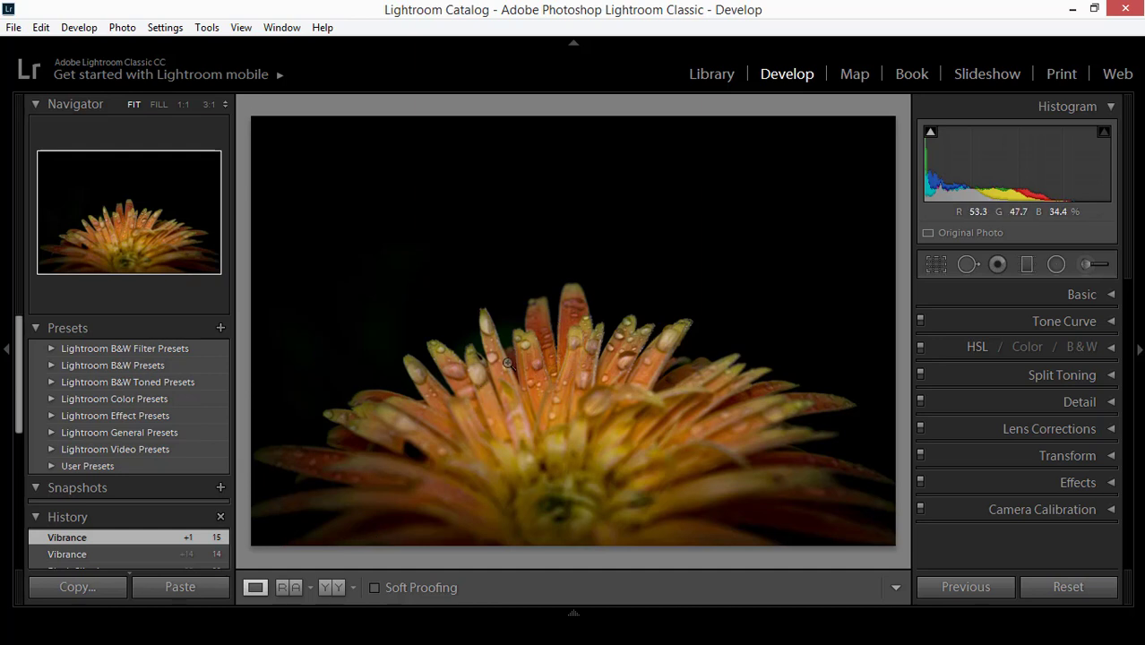
Add a graduated filter rising from the photo's lower edge over the flower's base, with its Exposure set to -0.96.
click(1028, 267)
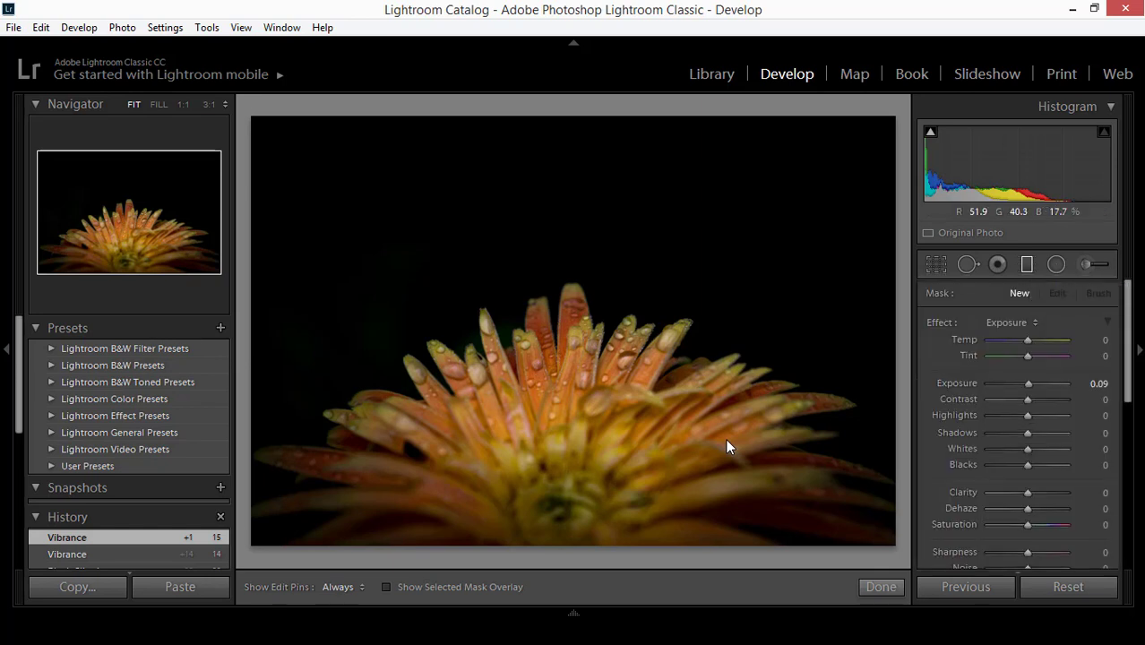
drag(562, 555, 562, 478)
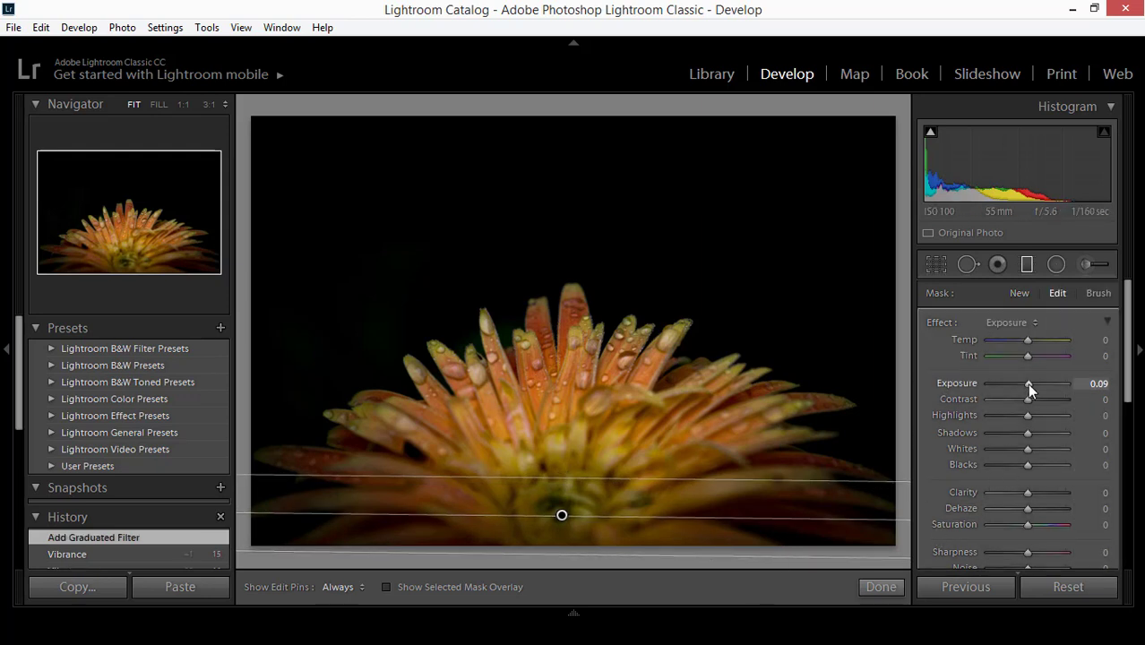
drag(1026, 383, 1025, 382)
drag(1025, 382, 1017, 382)
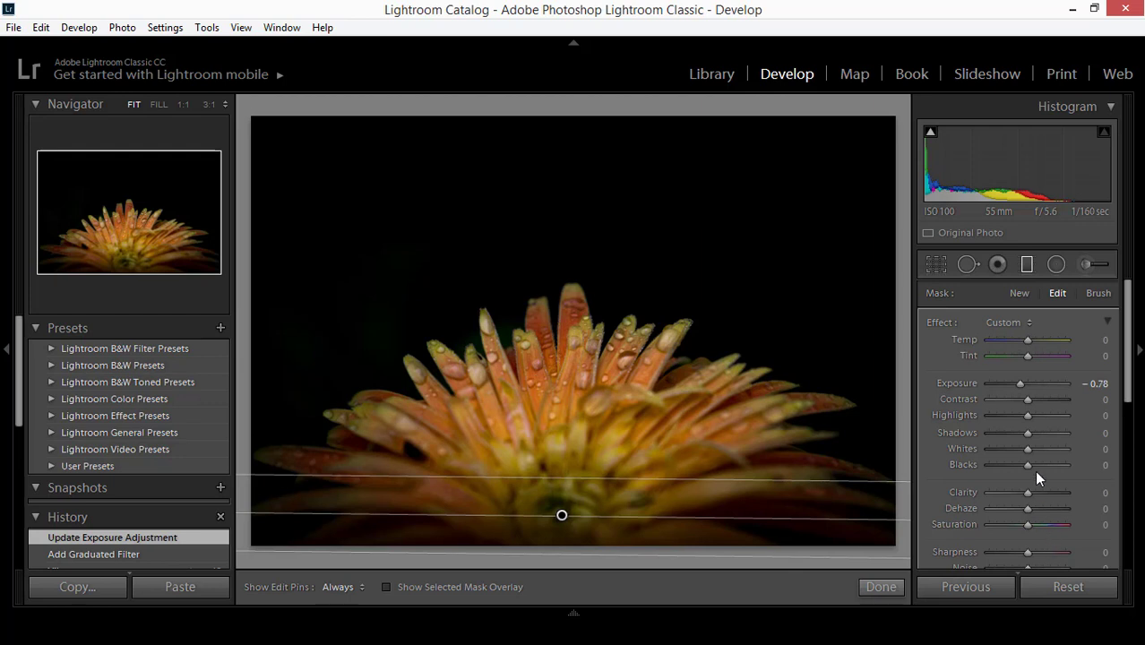
double_click(960, 383)
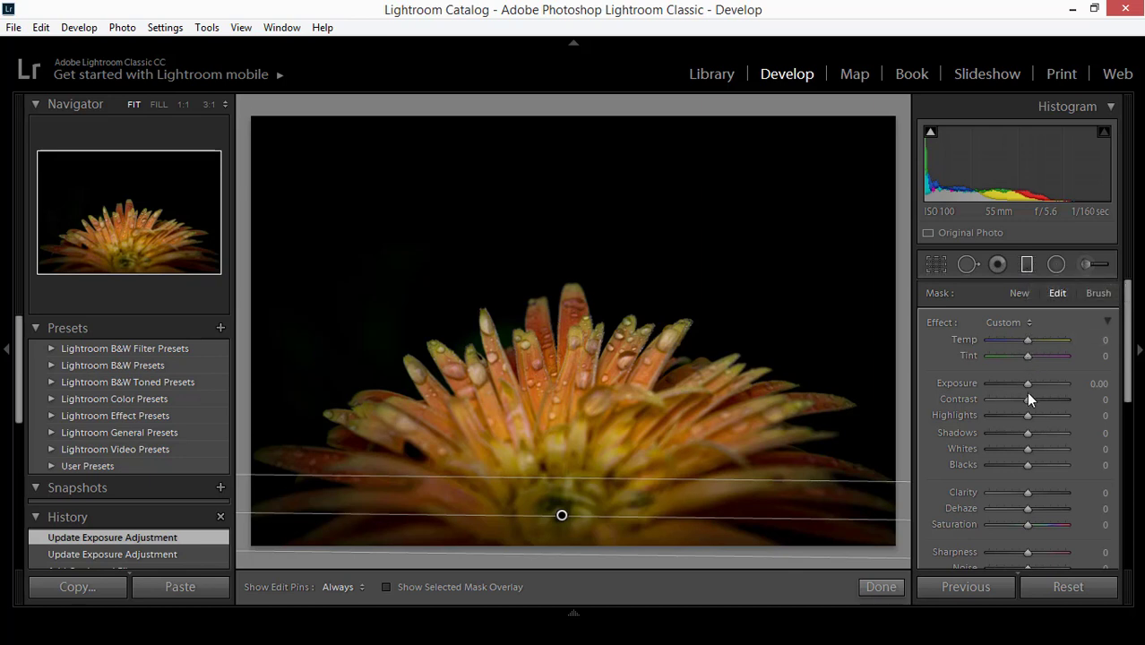
drag(1029, 382, 1015, 383)
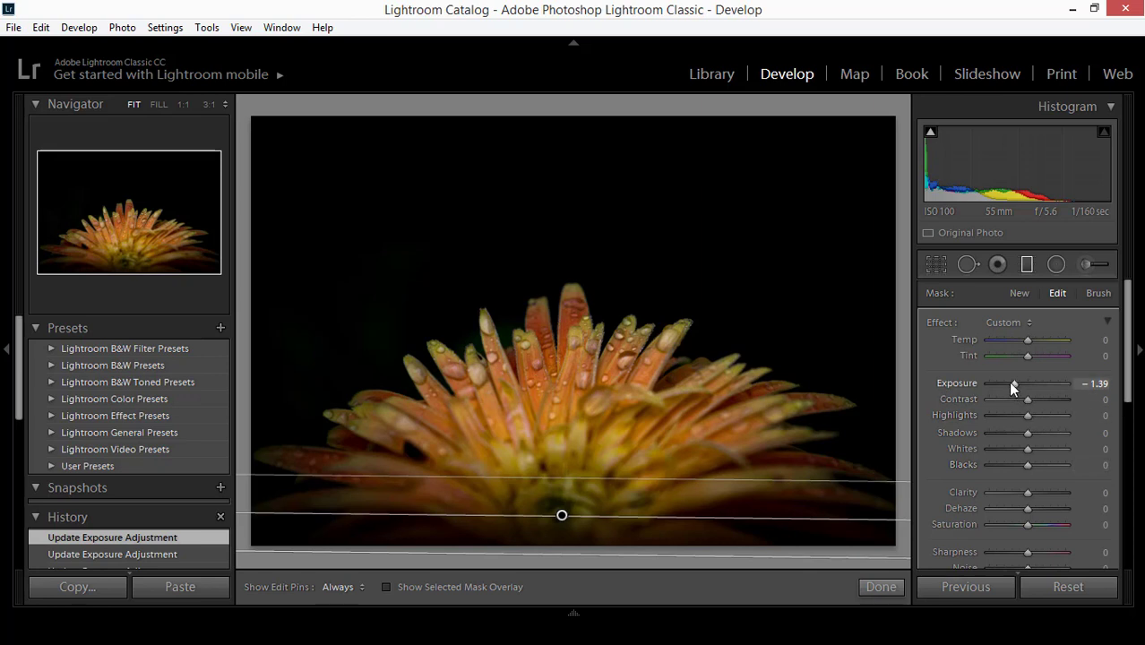
drag(1010, 384, 1023, 399)
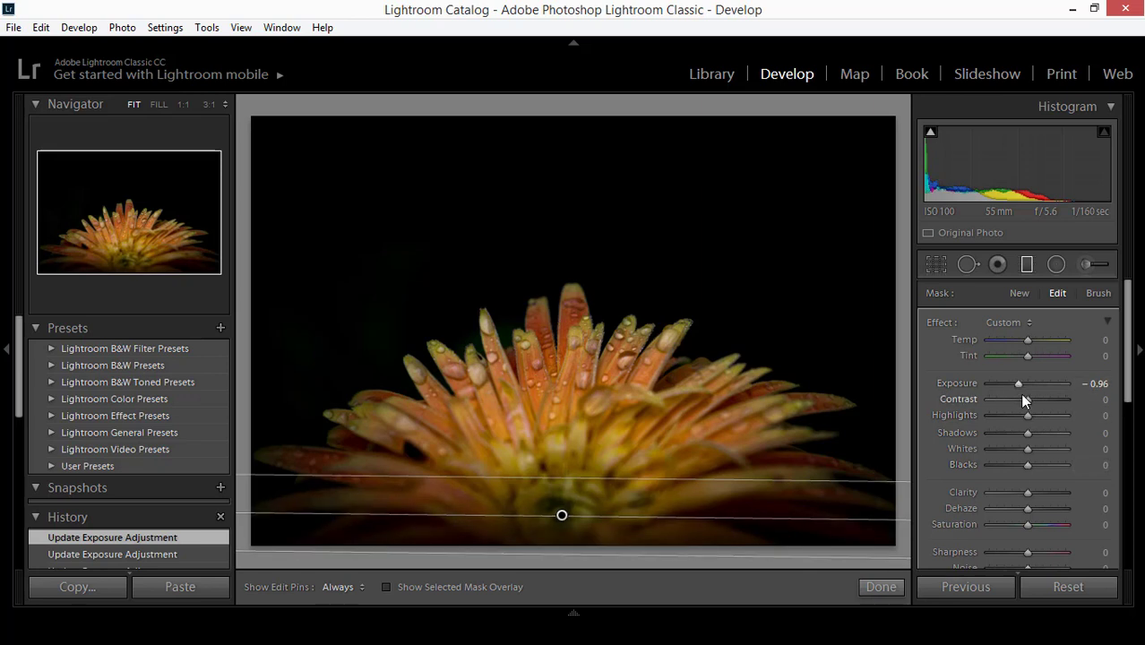
Set the graduated filter's Contrast to 20, Clarity to -17 and Sharpness to -22.
scroll(1035, 406, up, 3)
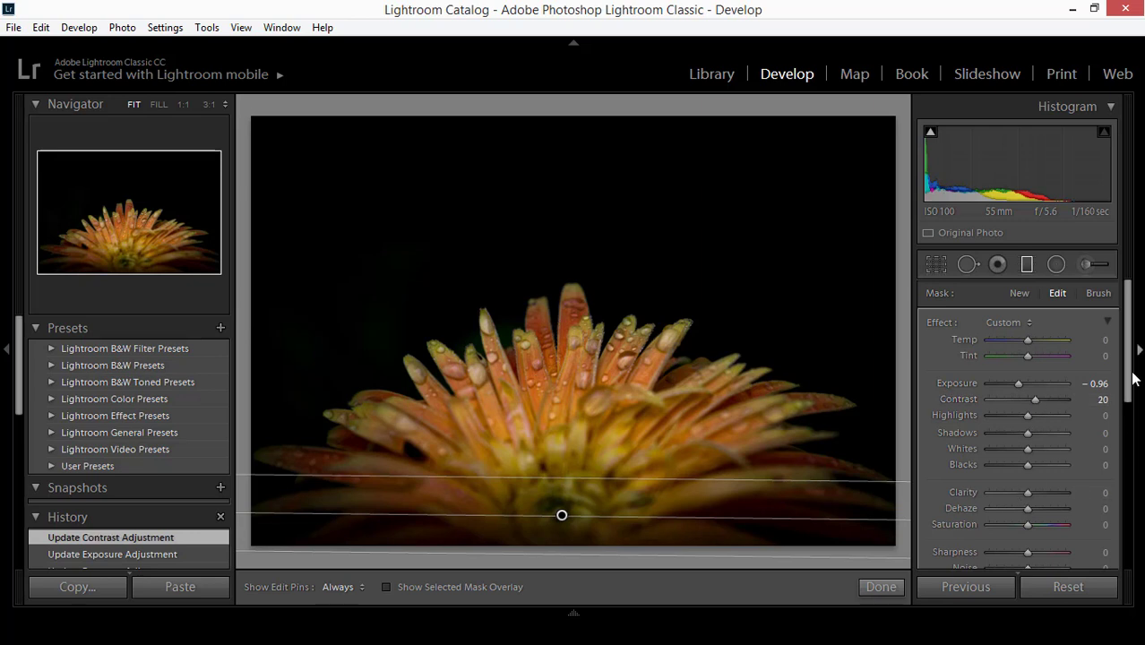
scroll(1127, 380, down, 3)
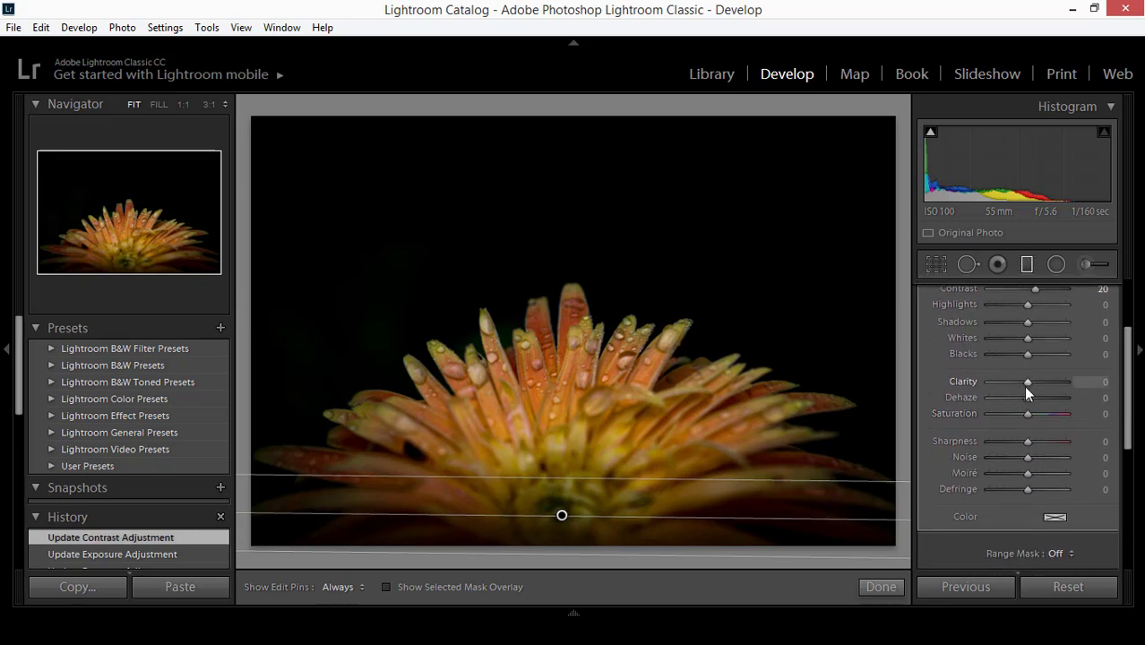
drag(1028, 381, 1020, 380)
drag(1028, 442, 1018, 442)
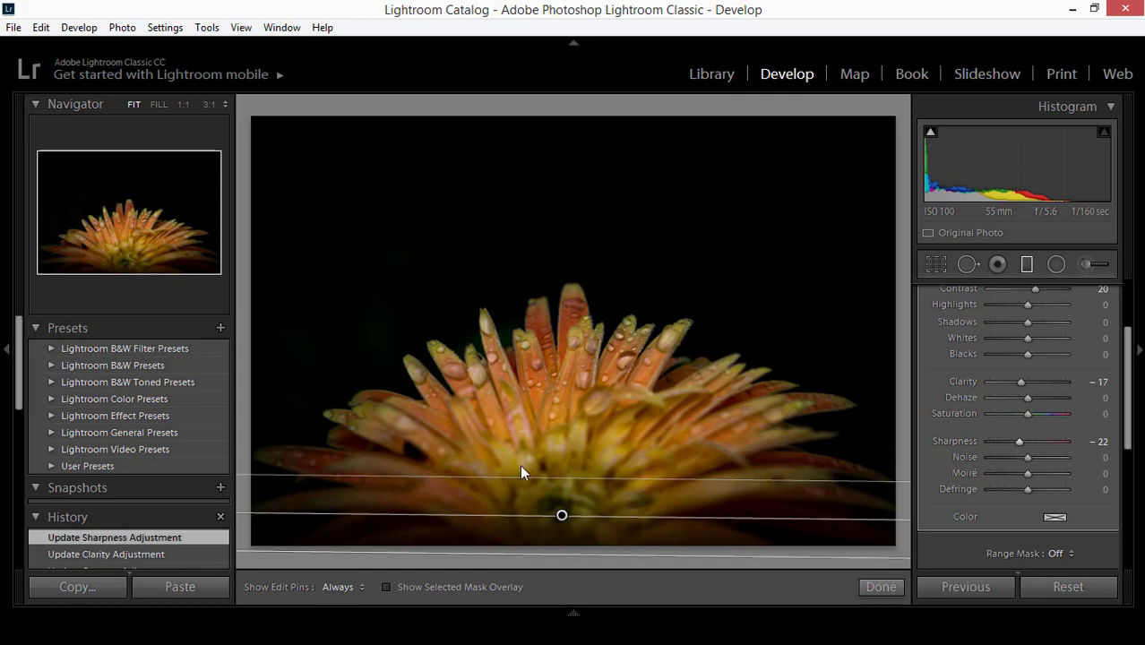
Slightly adjust the graduated filter's boundary across the lower petals and finish editing that filter.
drag(565, 458, 565, 466)
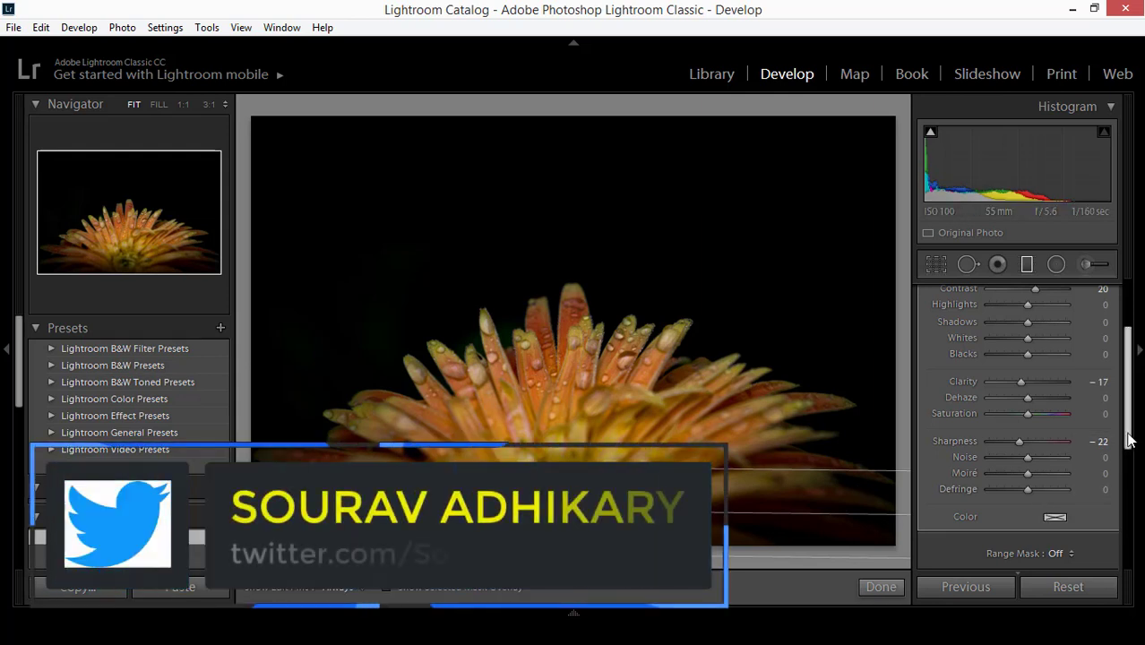
drag(1133, 437, 1129, 372)
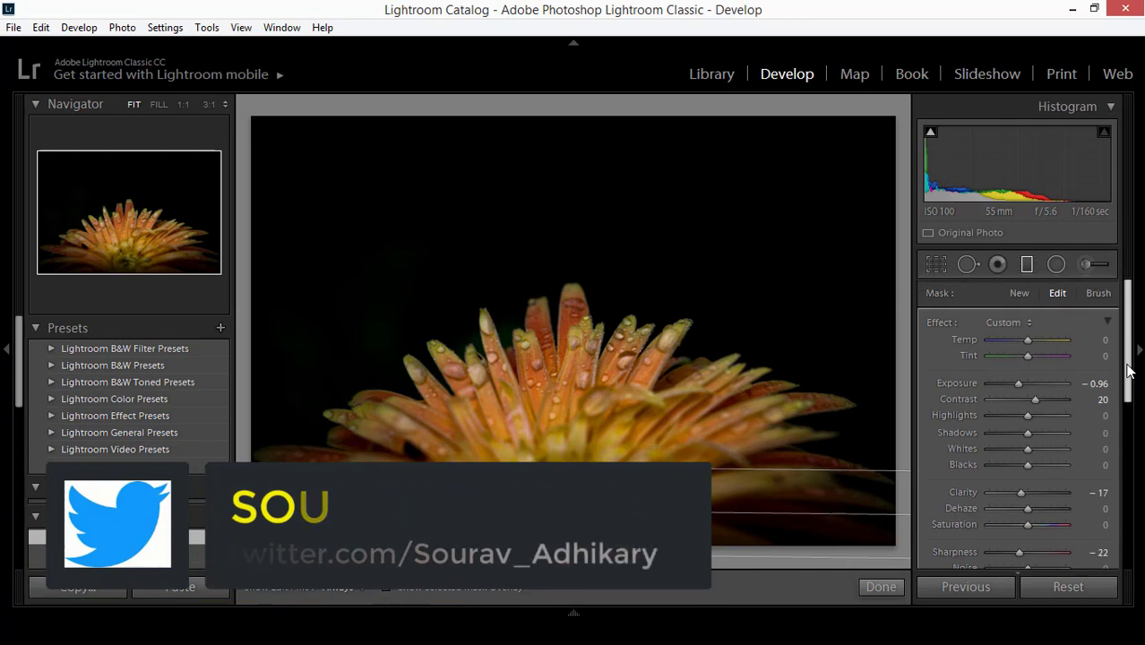
click(1026, 270)
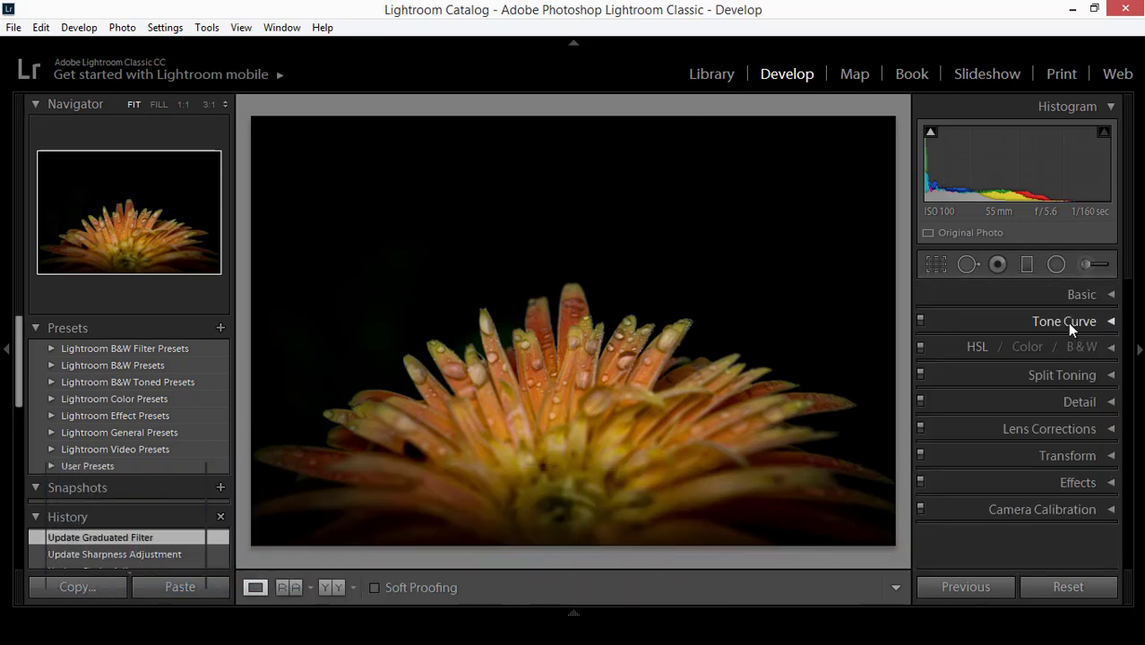
Draw a wide elliptical radial filter and centre it on the flower's upper petals.
click(1054, 268)
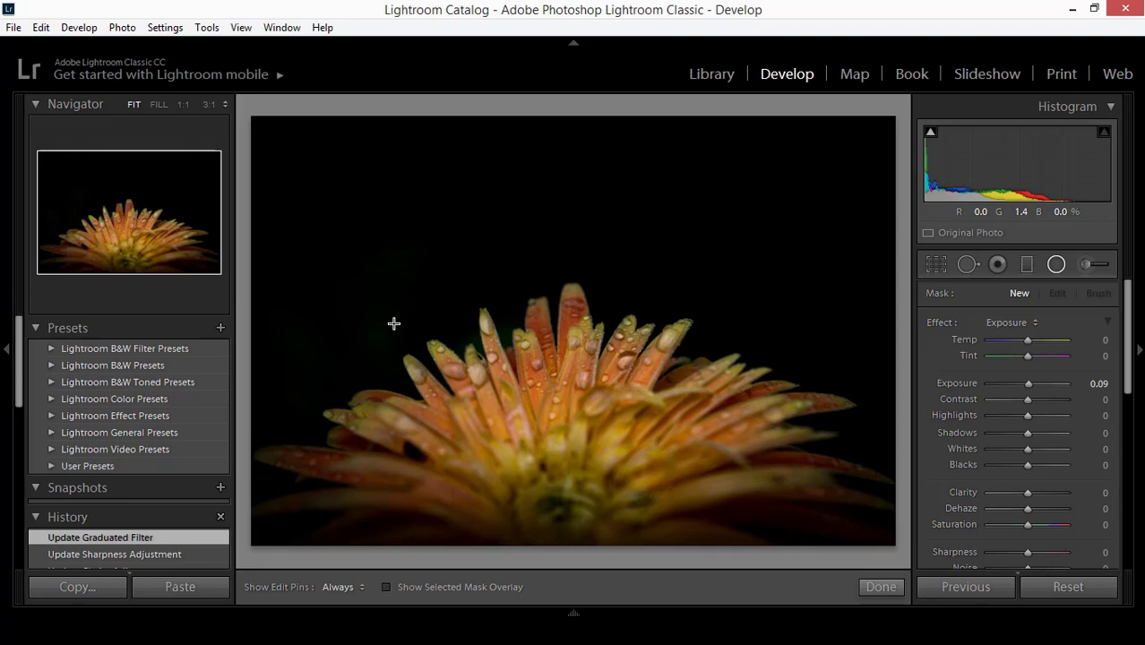
drag(394, 324, 581, 430)
mouse_move(391, 324)
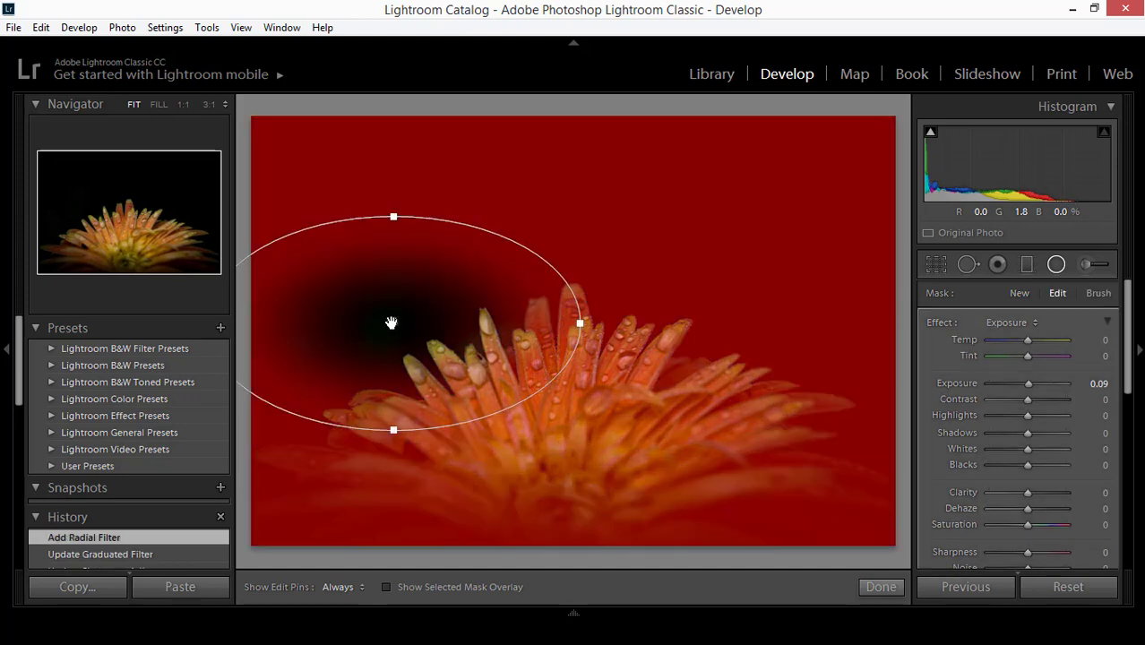
drag(390, 323, 553, 366)
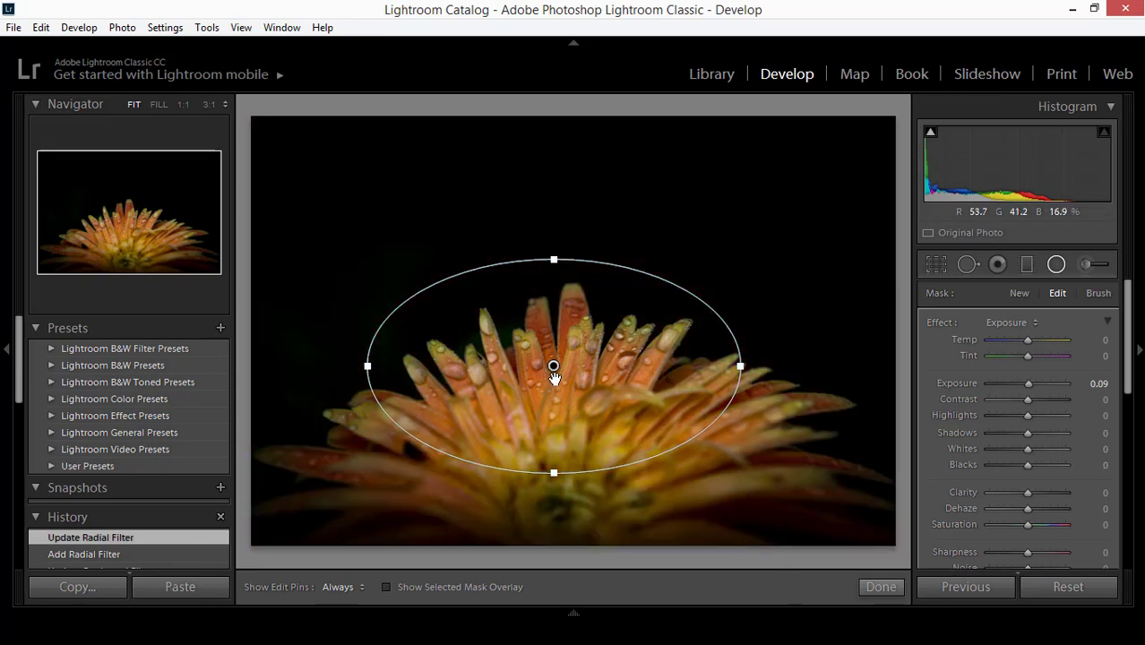
mouse_move(552, 365)
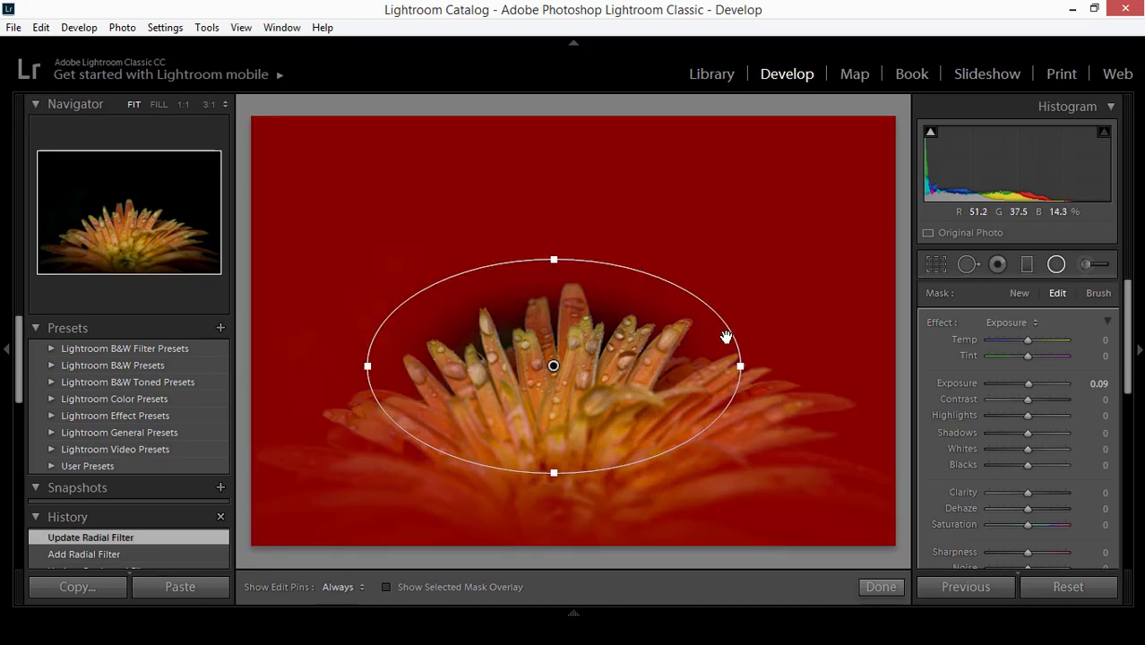
Invert the radial filter's mask so its adjustments apply inside the ellipse.
scroll(1138, 387, down, 2)
scroll(1138, 387, down, 4)
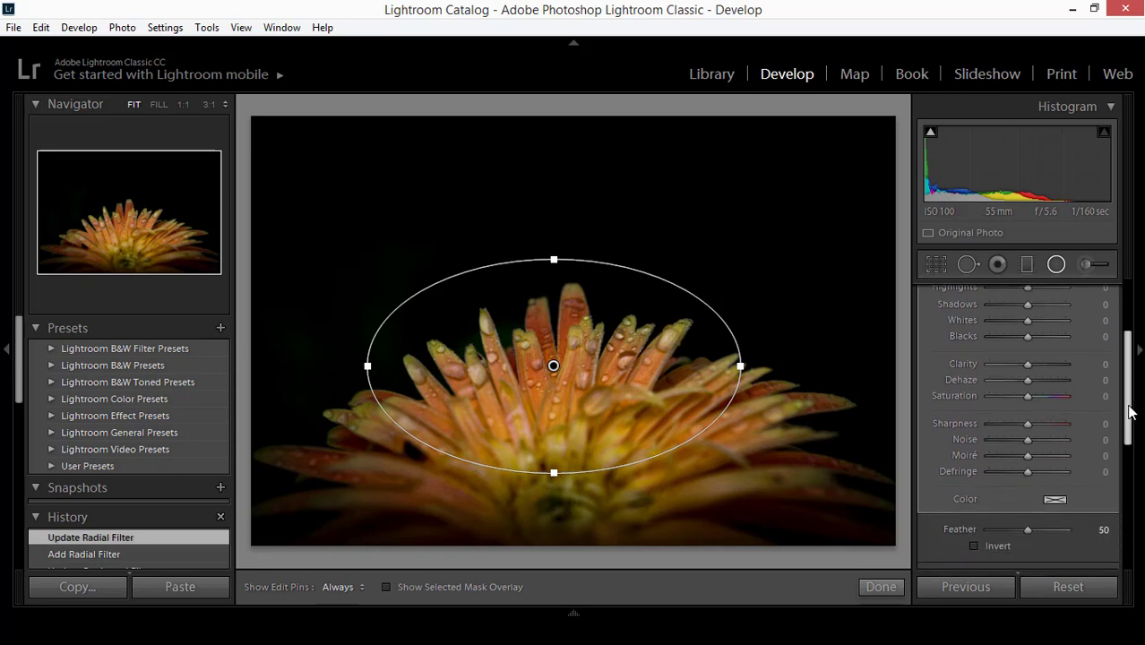
scroll(1133, 341, up, 6)
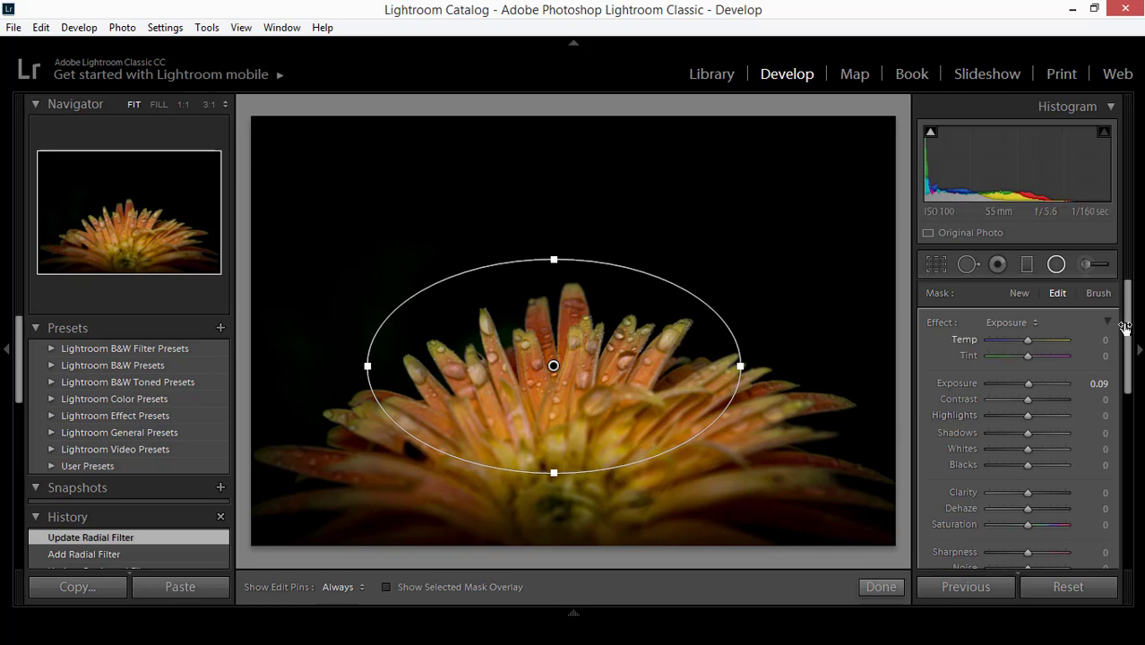
drag(1128, 318, 1138, 405)
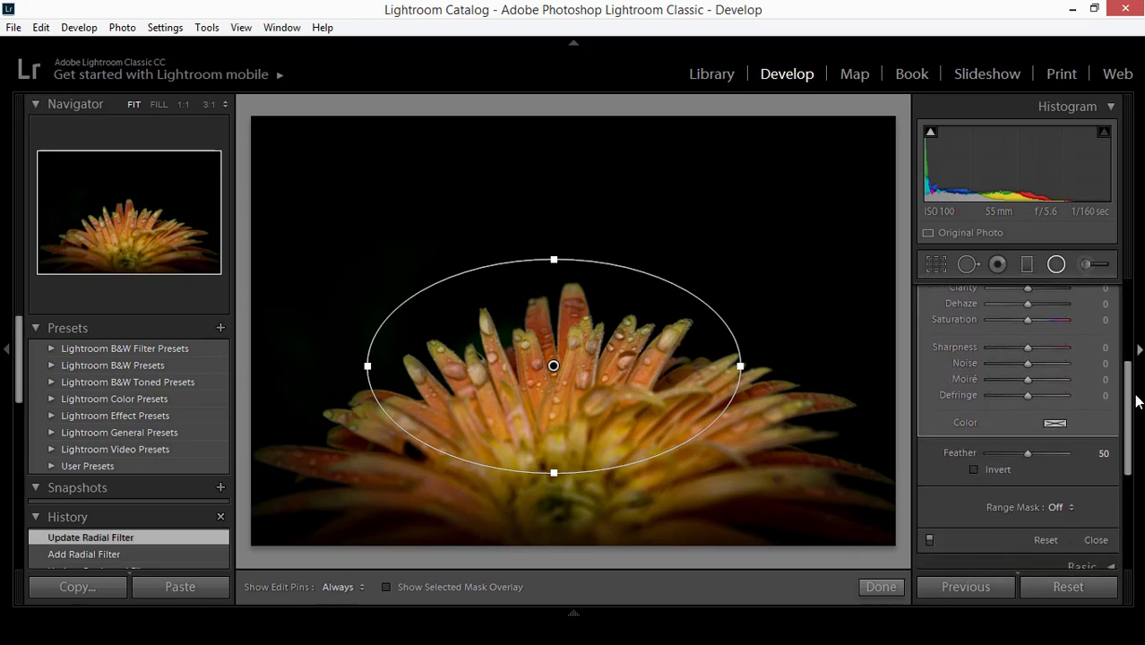
click(974, 470)
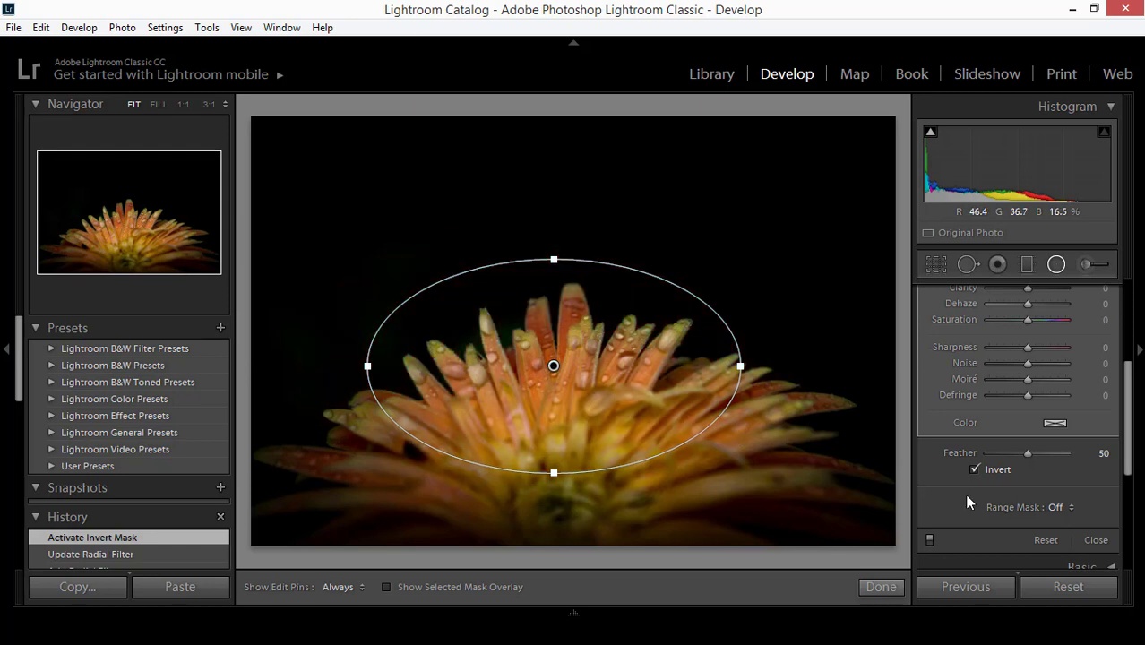
Set the radial filter's Contrast to 15, Clarity to 12, Dehaze to 11, Saturation to 7 and Sharpness to 48.
drag(1130, 457, 1132, 372)
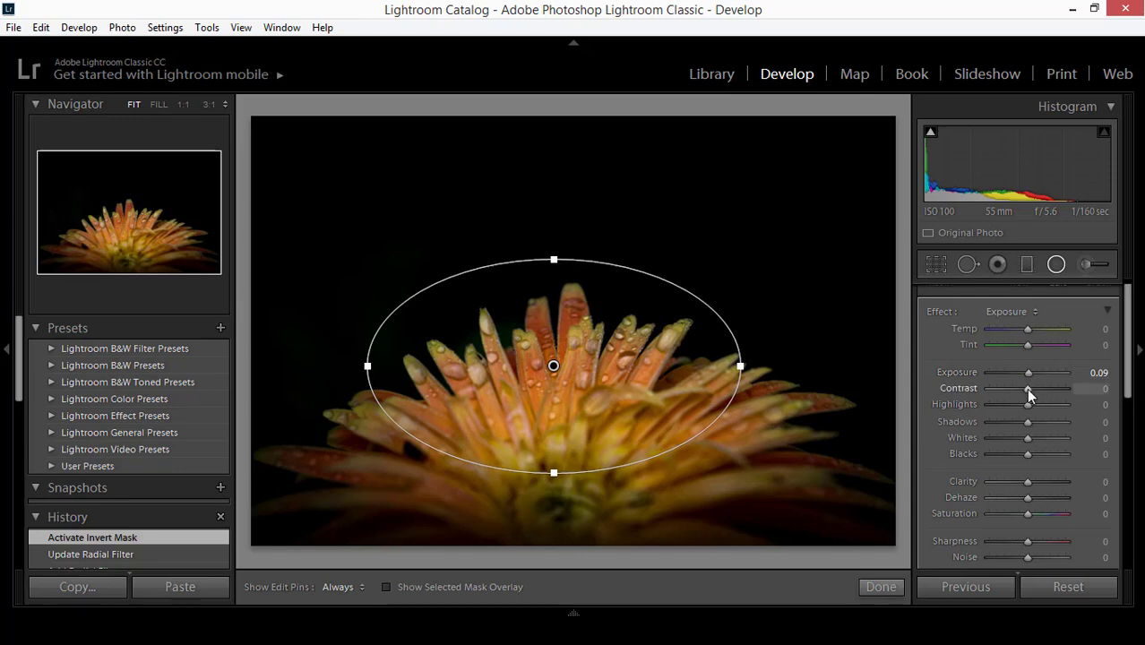
drag(1027, 389, 1031, 388)
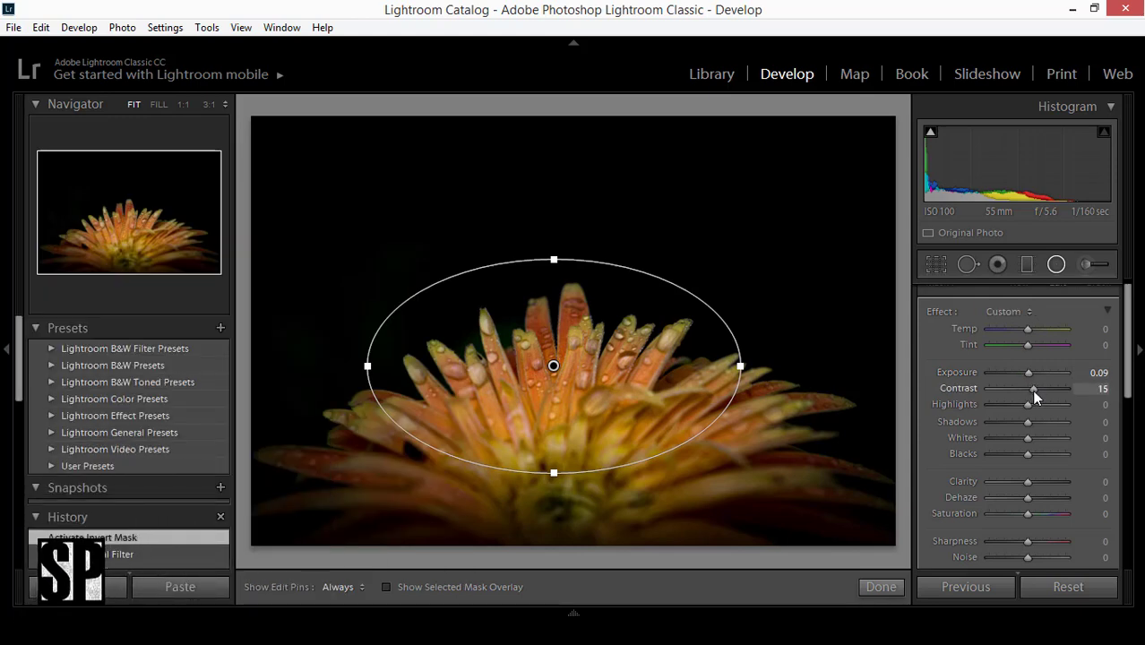
drag(1128, 338, 1133, 372)
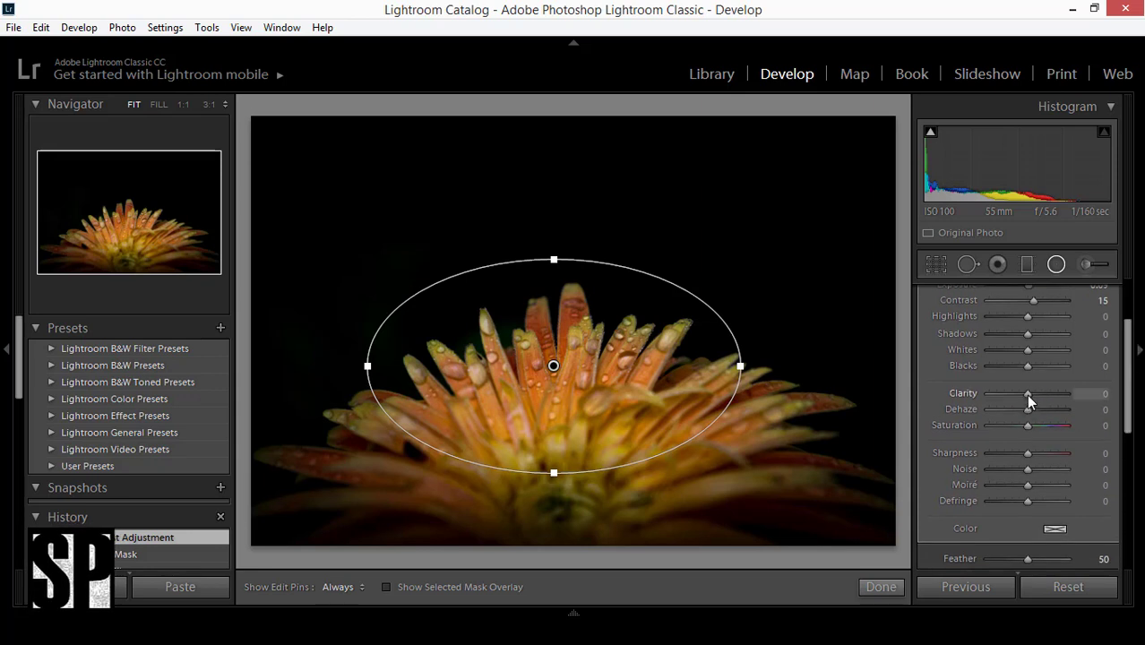
mouse_move(1027, 394)
mouse_down()
mouse_move(1038, 403)
mouse_move(1030, 395)
mouse_up()
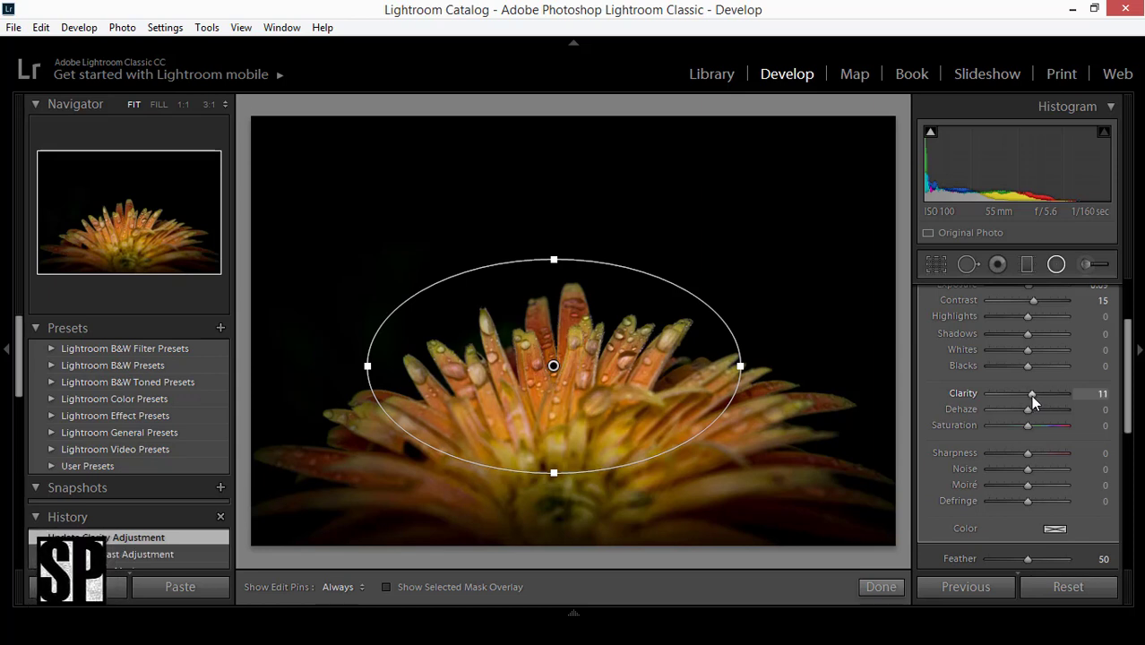
click(1105, 393)
text(12)
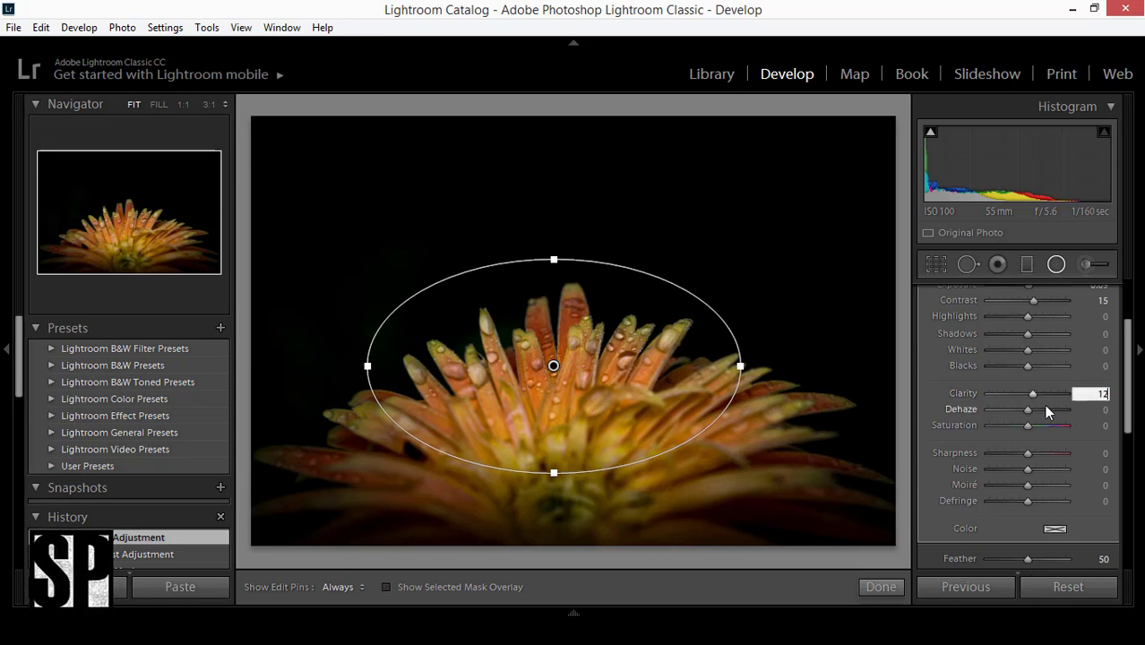
drag(1027, 412, 1030, 410)
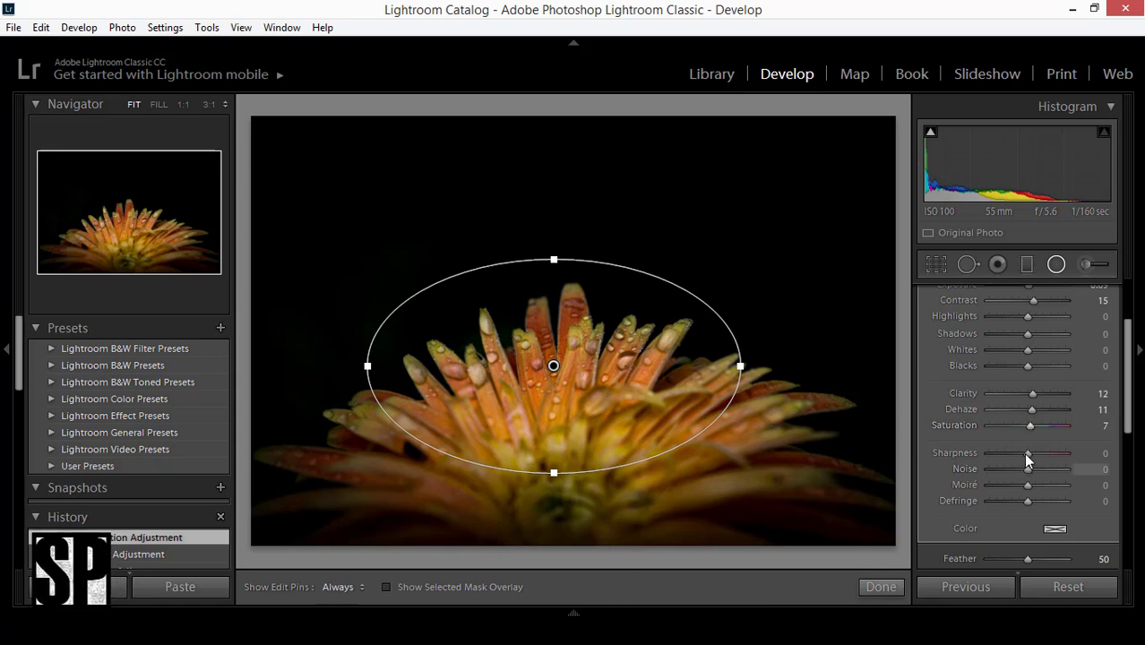
drag(1028, 453, 1046, 455)
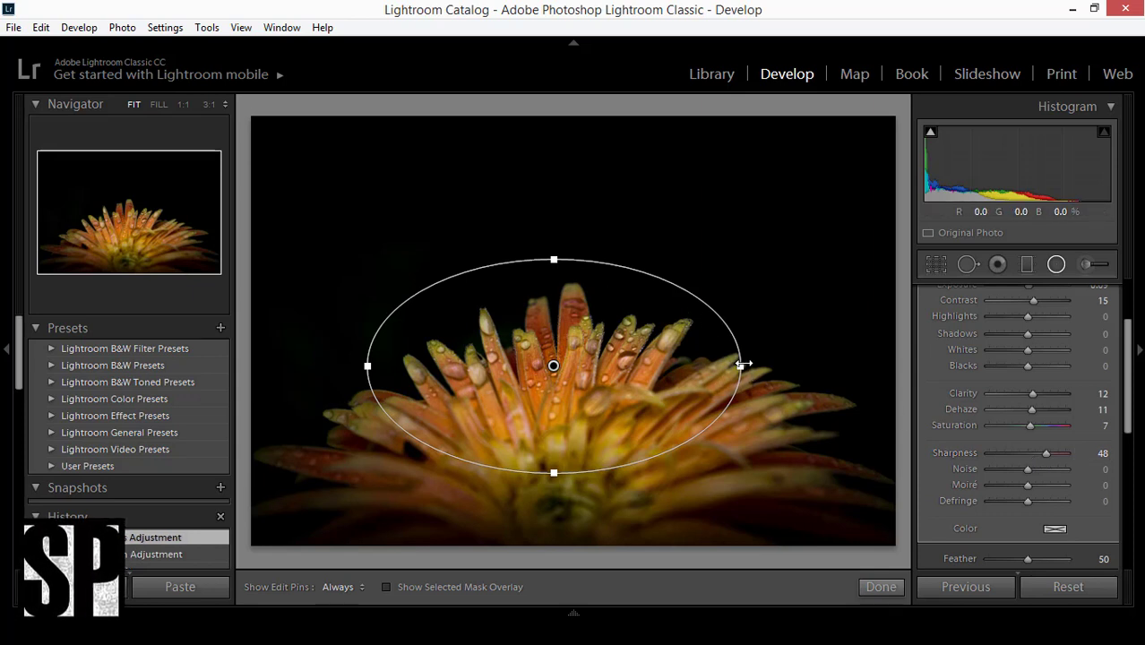
Widen the radial ellipse across the petals, placing it slightly lower, and set its Whites to 33 and Blacks to -5.
drag(743, 366, 798, 378)
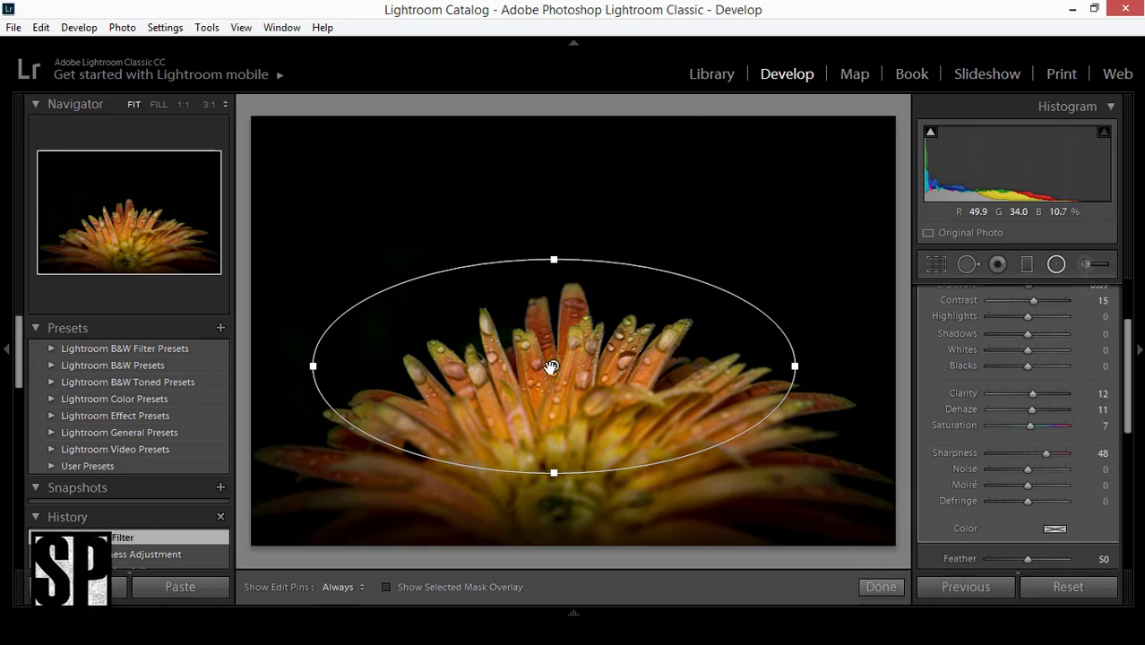
drag(553, 367, 553, 374)
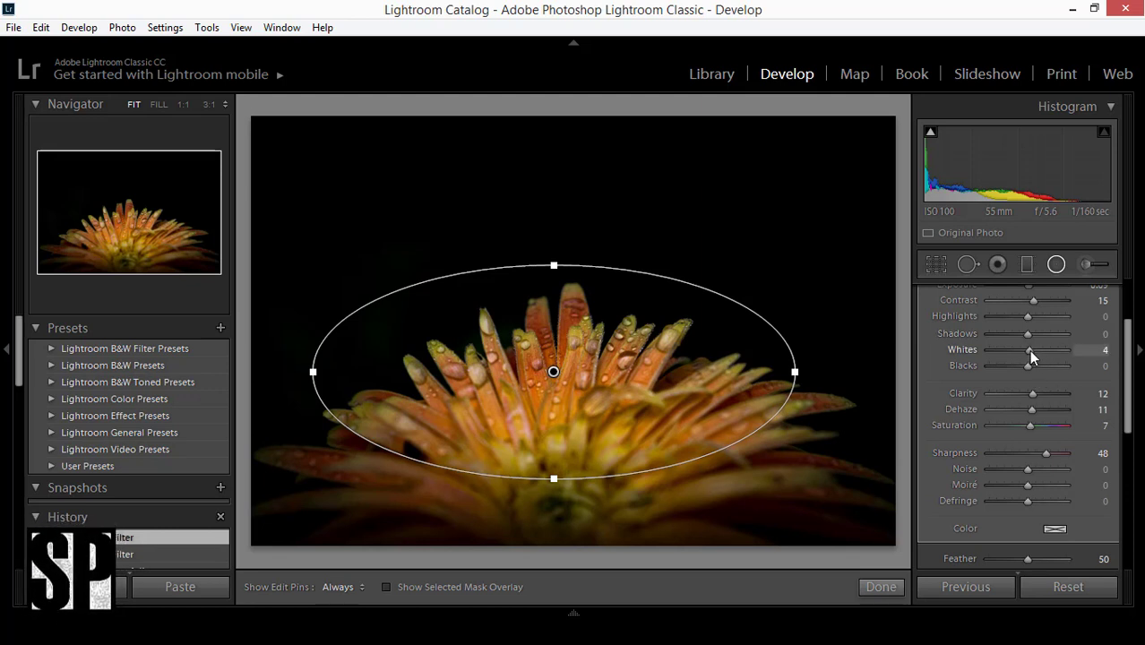
mouse_move(1029, 351)
mouse_down()
mouse_move(1043, 351)
mouse_move(1012, 366)
mouse_move(1029, 367)
mouse_up()
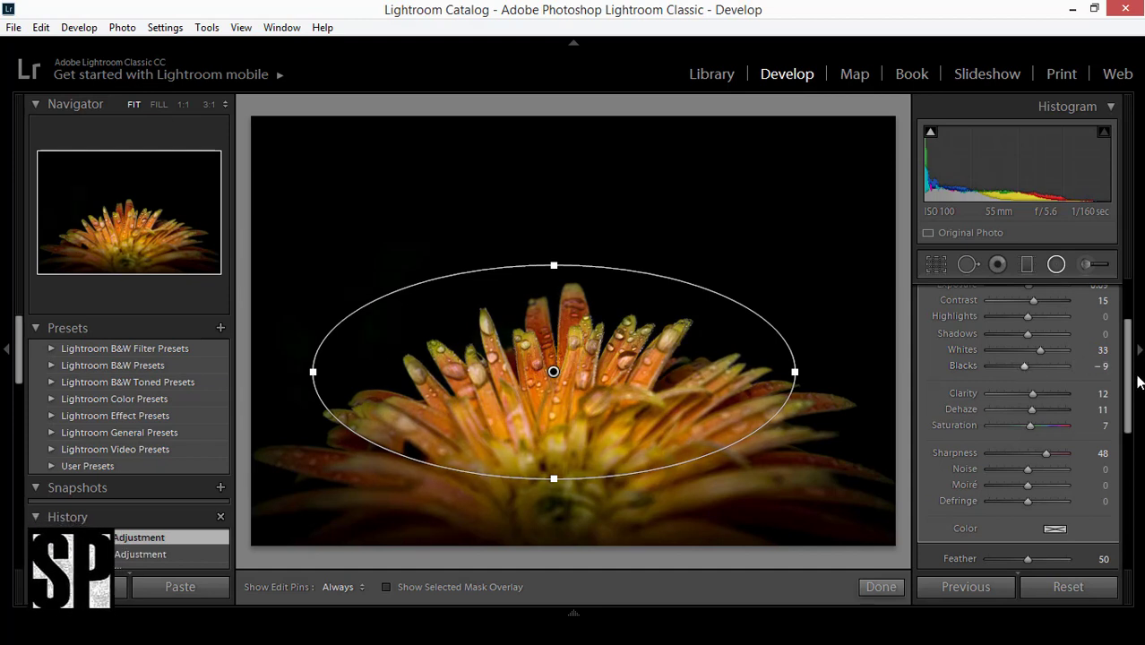
click(1105, 366)
text(-5)
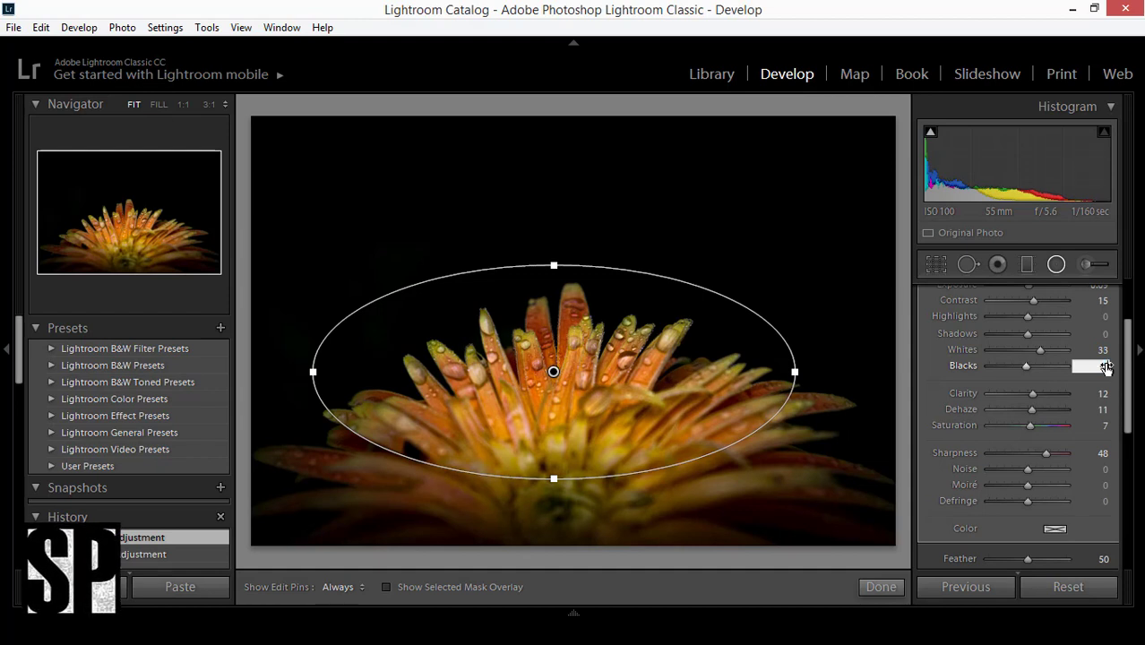
key(Return)
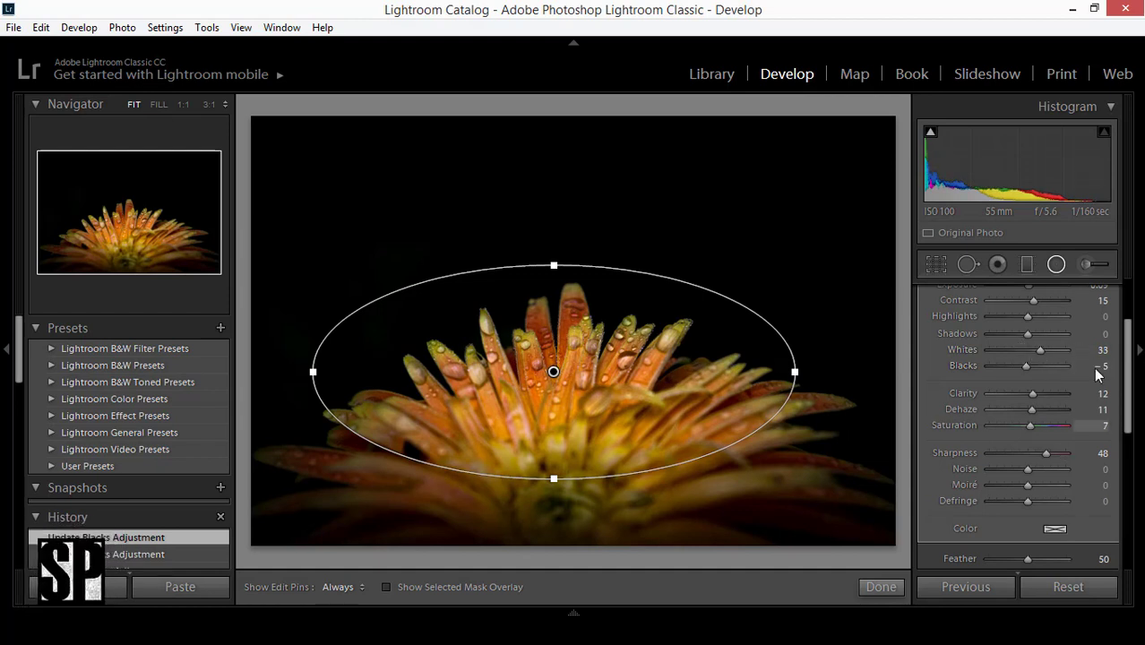
Set the radial filter's Temp to 7 and Tint to 7, and finish editing that filter.
scroll(992, 397, down, 2)
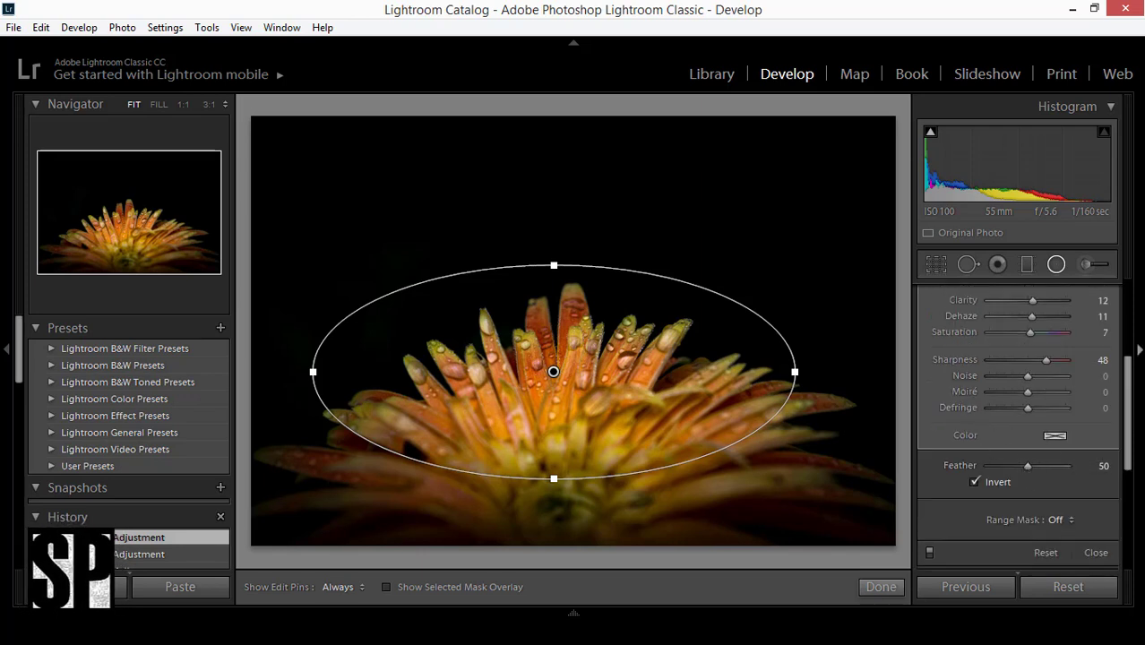
scroll(1129, 386, up, 4)
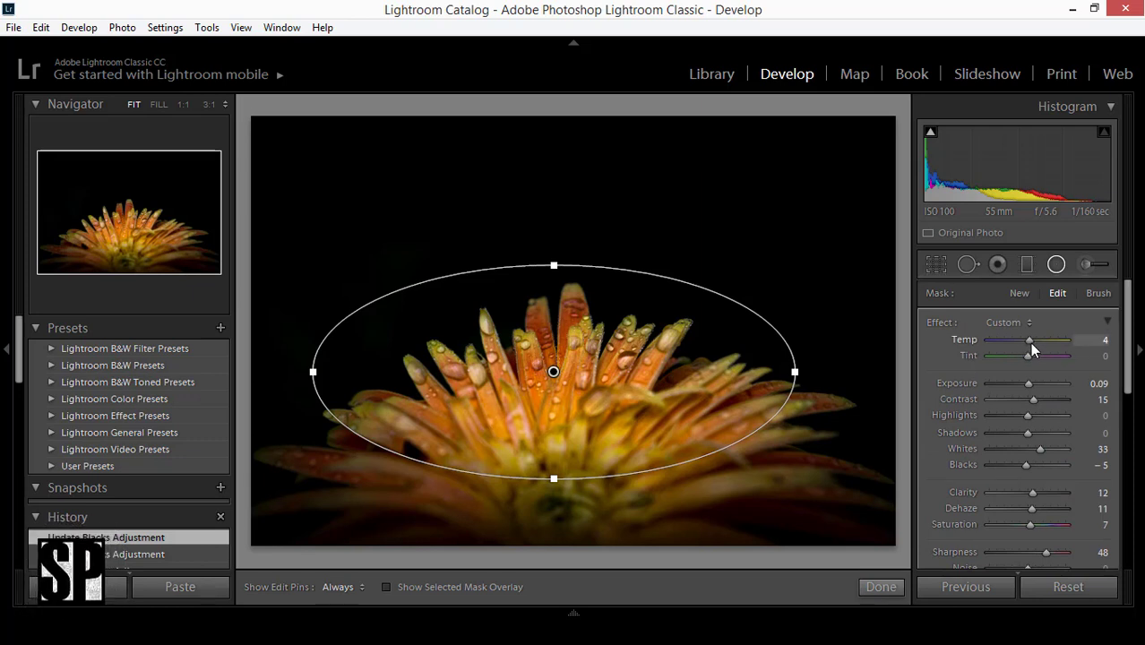
drag(1029, 342, 1030, 342)
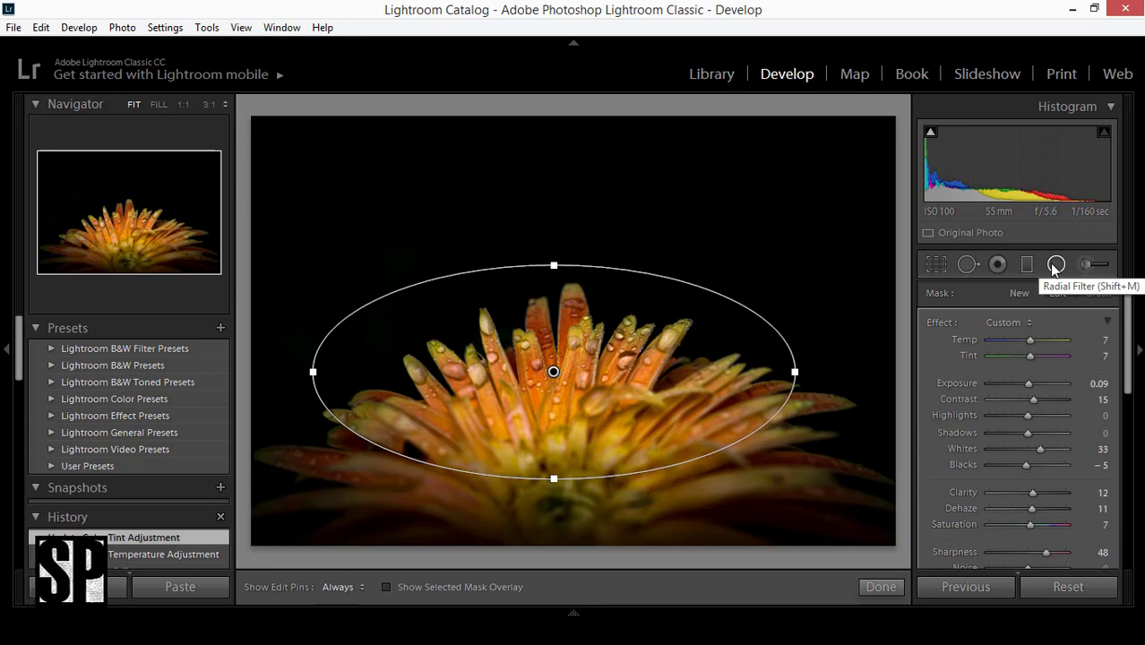
click(1054, 267)
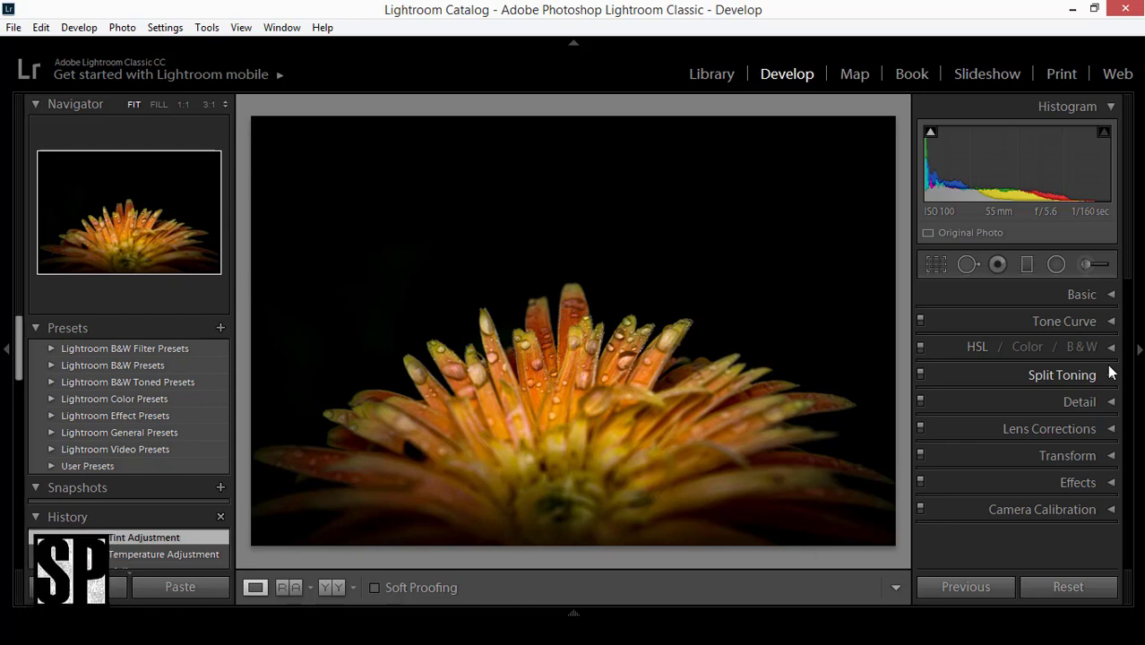
Compare the original and edited flower photo in a side-by-side before and after view.
click(333, 584)
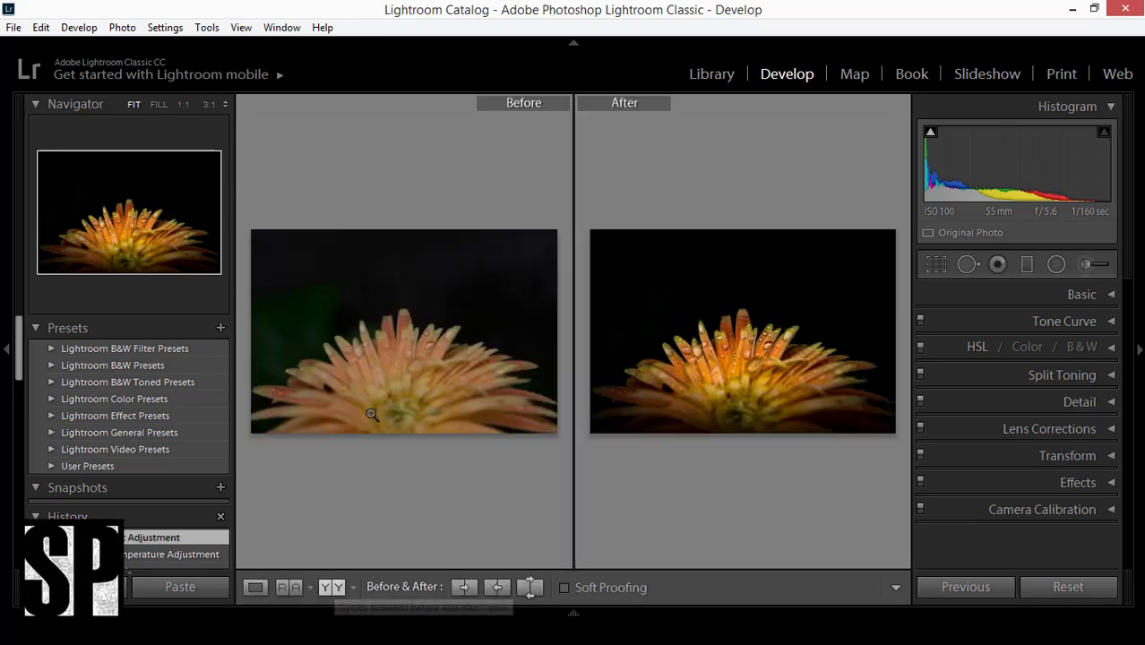